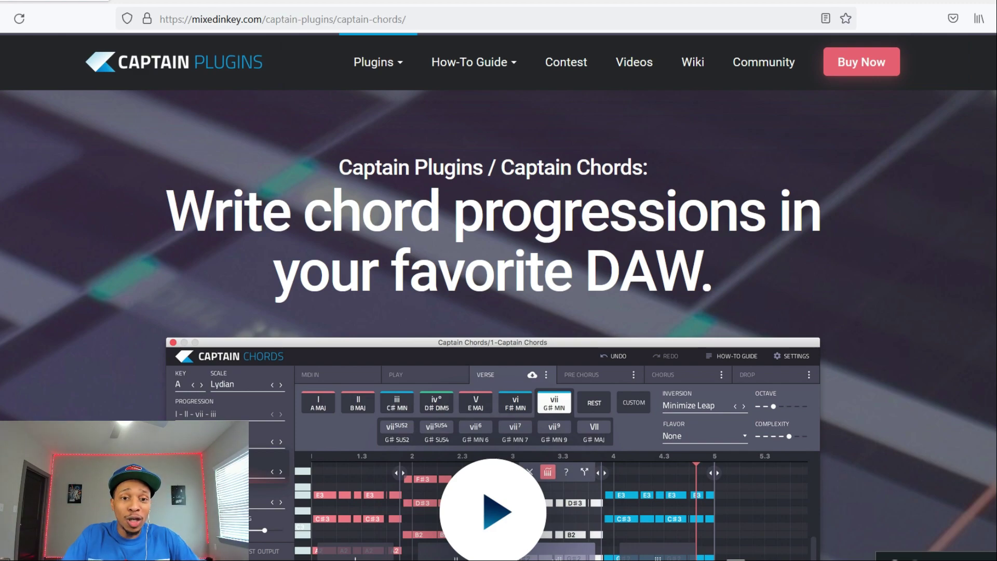
- Look over the Captain Chords product page and its plugin preview
scroll(835, 296, down, 3)
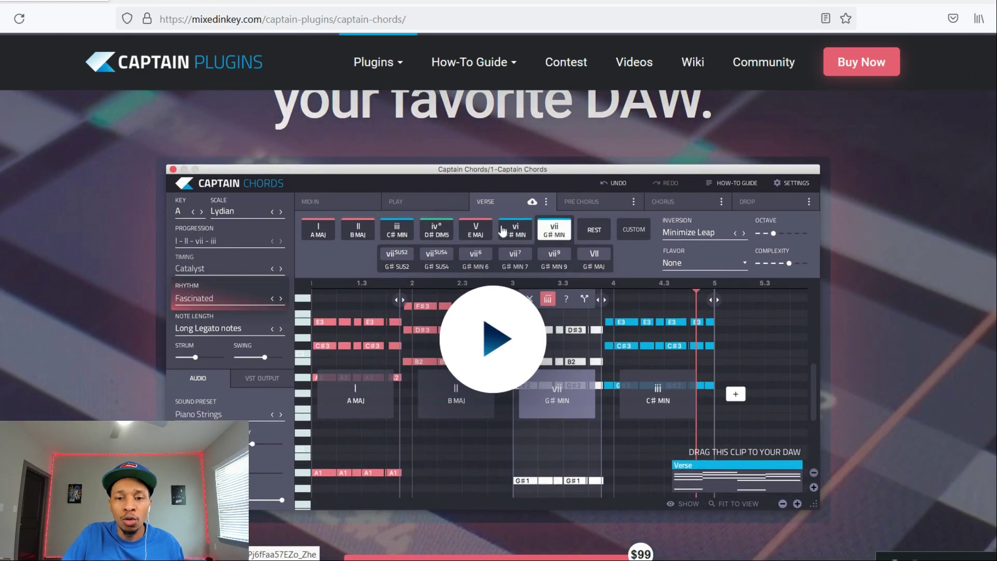
scroll(503, 231, down, 2)
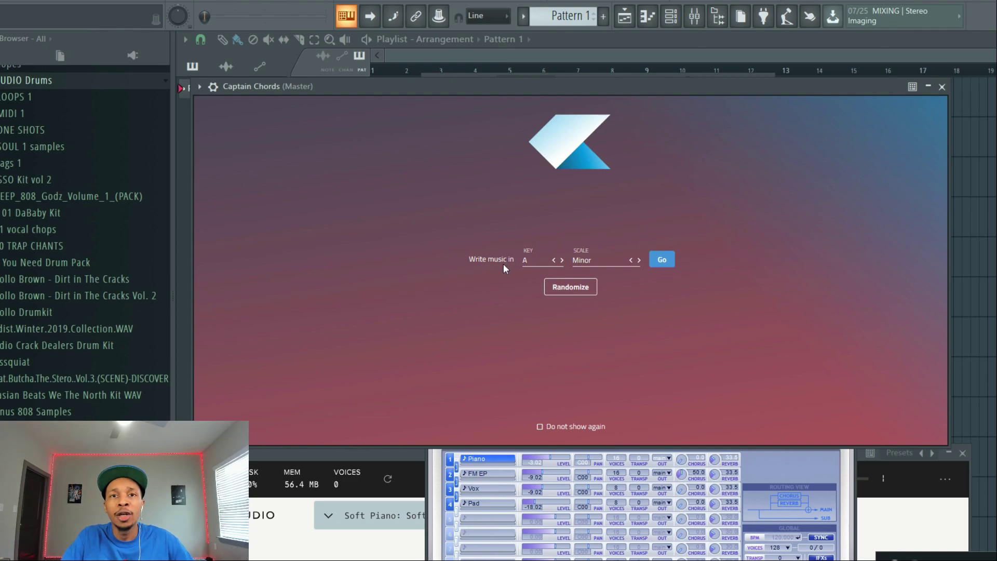
- Choose the Major scale with the key of A and start writing chords in the editor
click(541, 263)
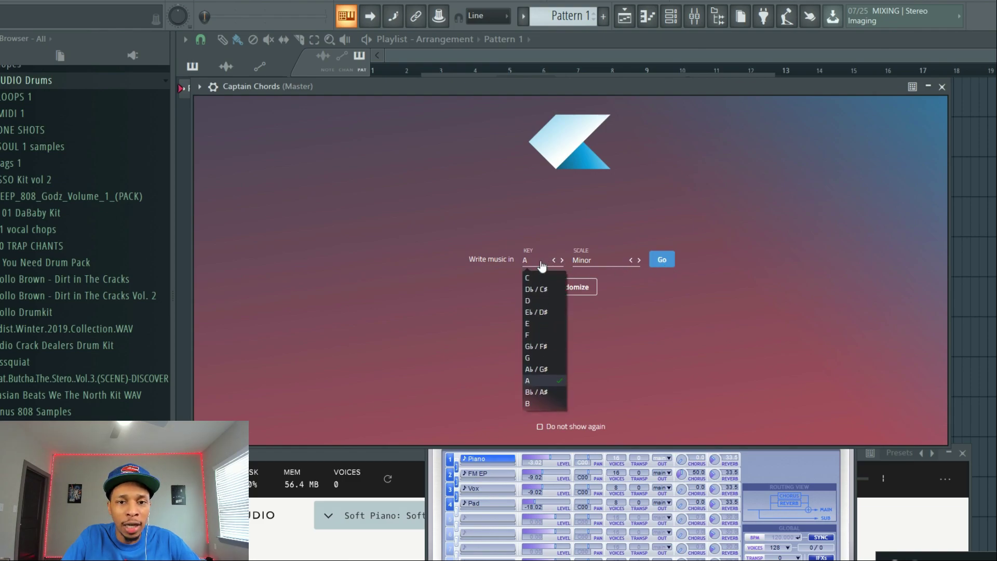
click(604, 265)
click(604, 265)
scroll(623, 399, down, 1)
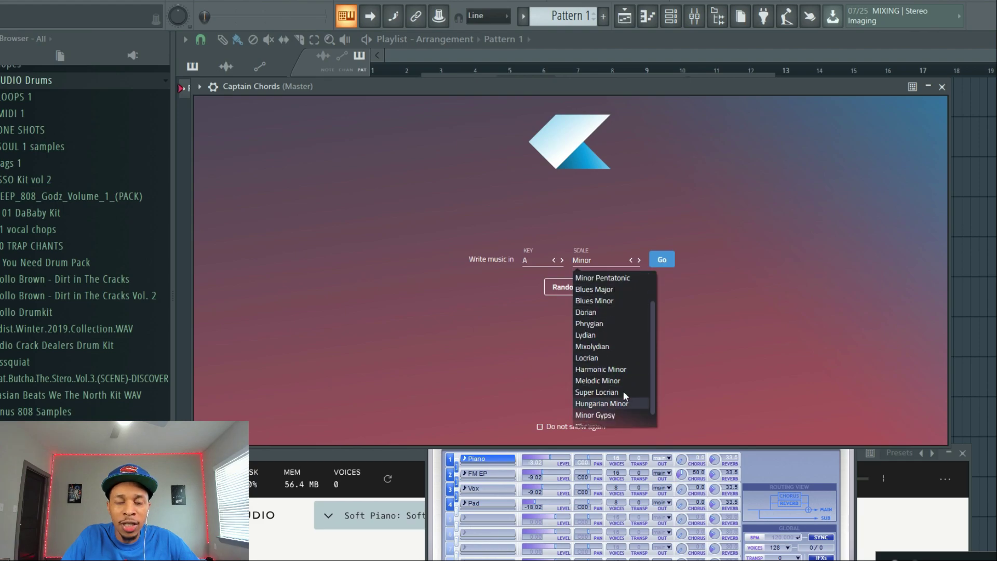
scroll(611, 319, up, 1)
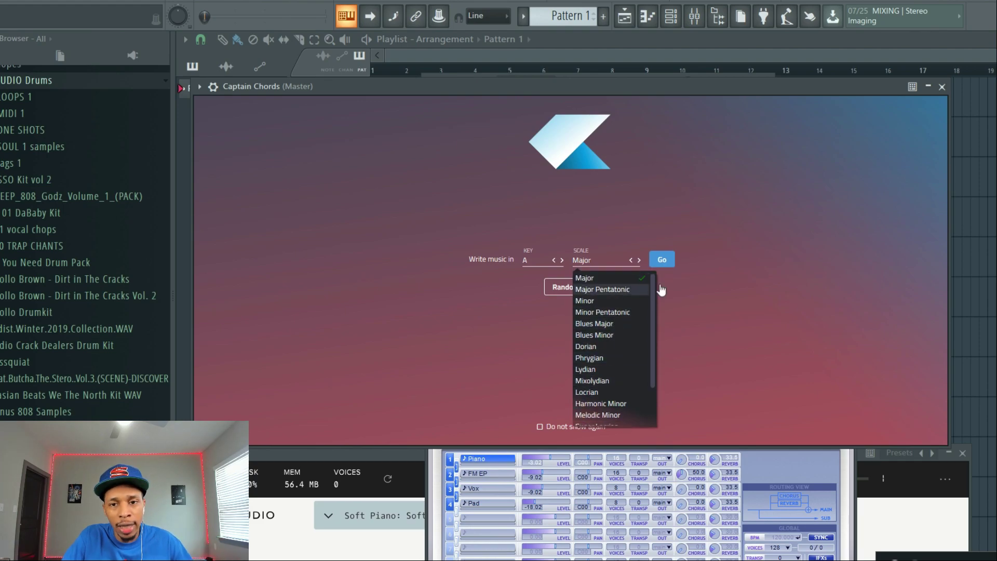
click(598, 279)
click(663, 260)
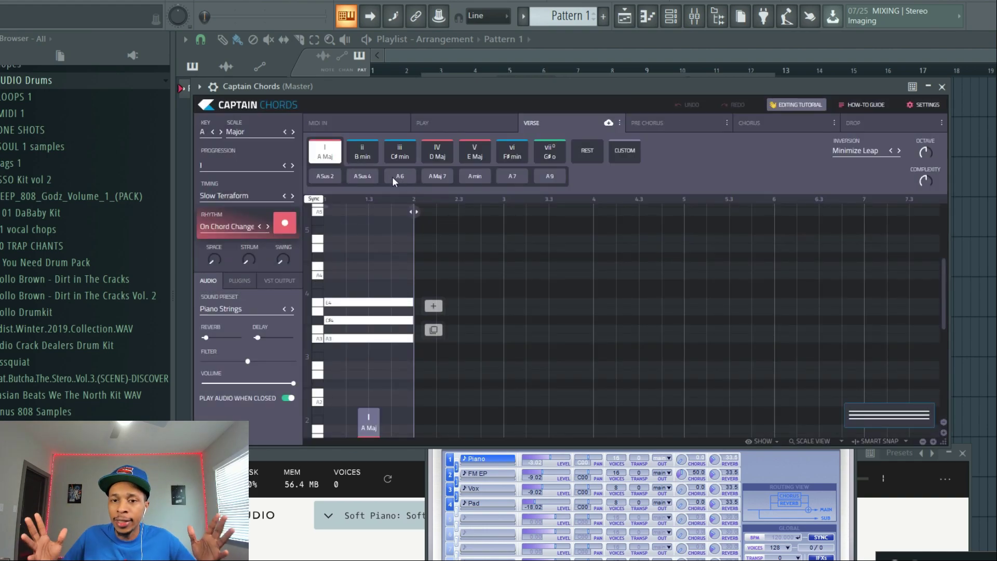
- Move the plugin window slightly and change the scale to Minor
mouse_move(486, 92)
mouse_down()
mouse_move(504, 86)
mouse_move(493, 86)
mouse_up()
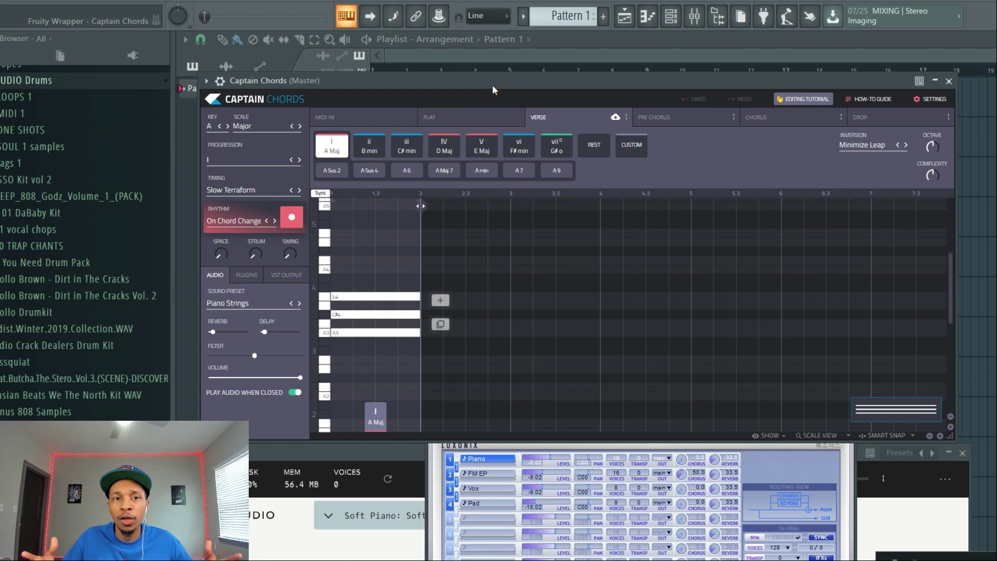
click(264, 129)
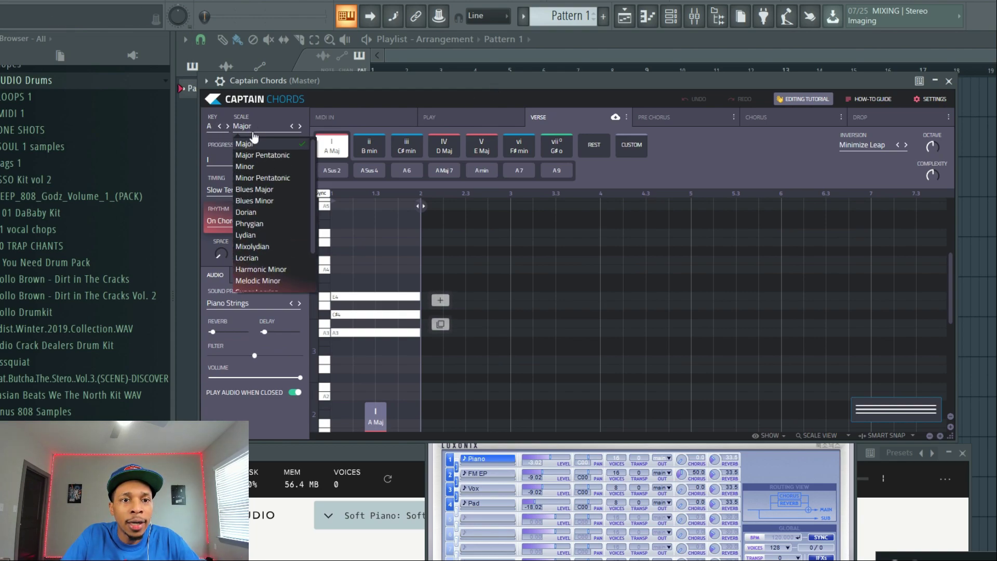
click(255, 166)
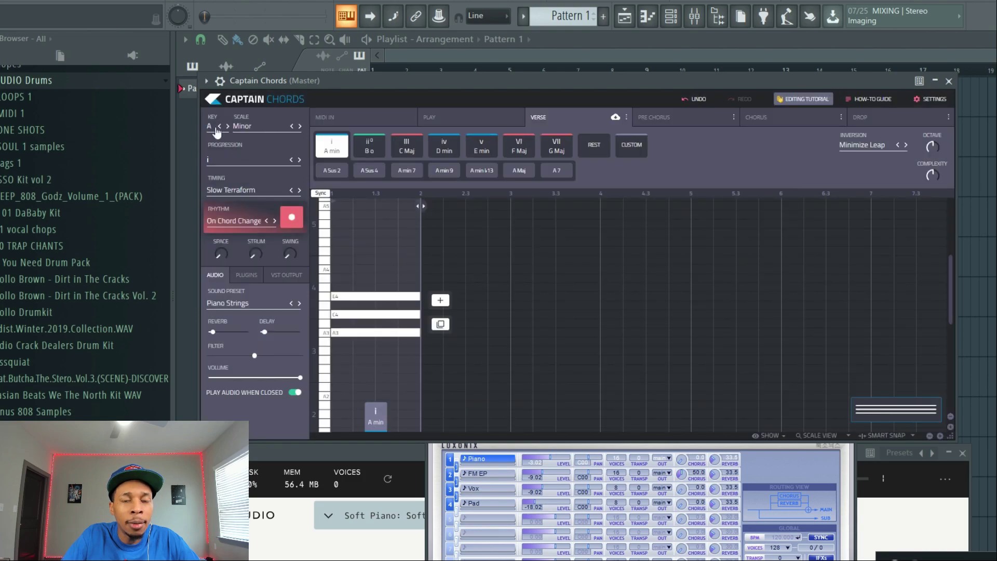
- Browse the chord progressions and apply i-VII-VII-III (Am - G - G - C) to the verse
click(229, 161)
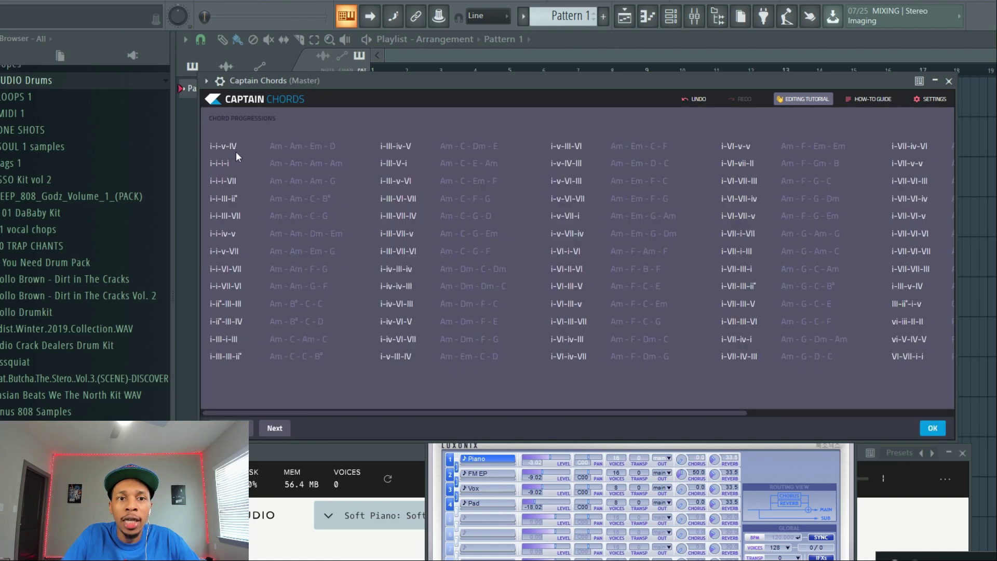
drag(572, 413, 833, 383)
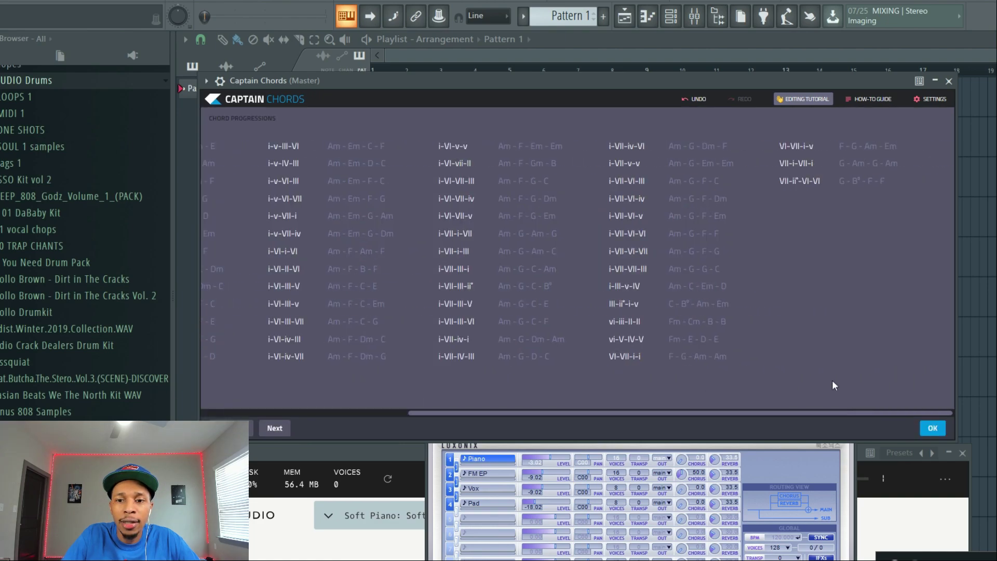
drag(740, 378, 287, 376)
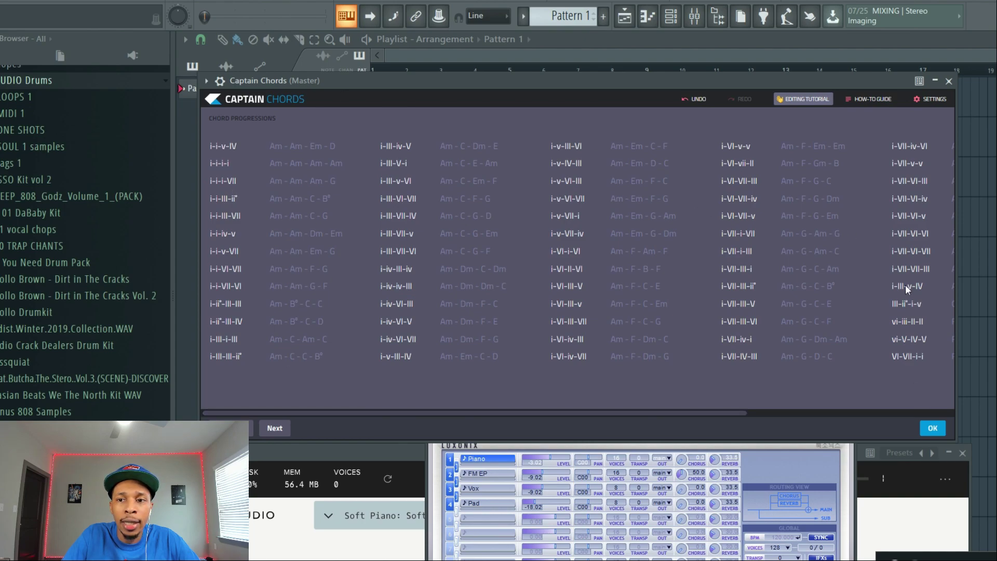
scroll(907, 288, right, 3)
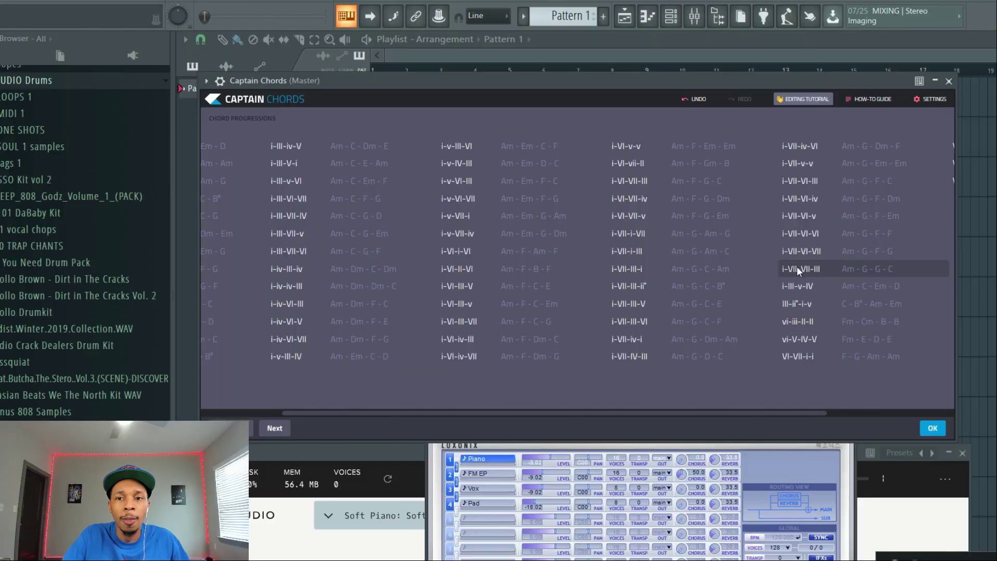
click(933, 428)
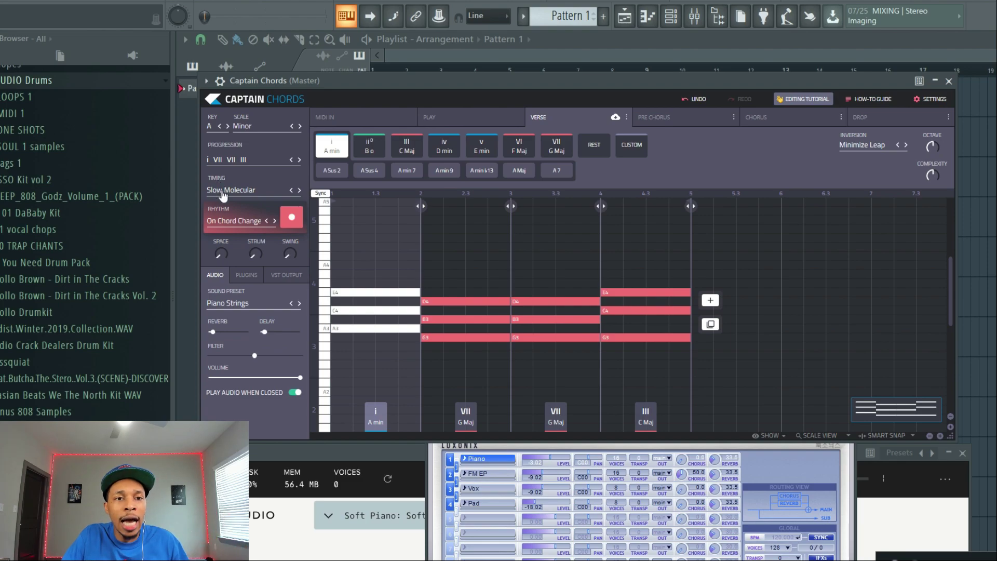
- Examine the available slow-change timing patterns, from one segment upward, without choosing a different one
click(223, 192)
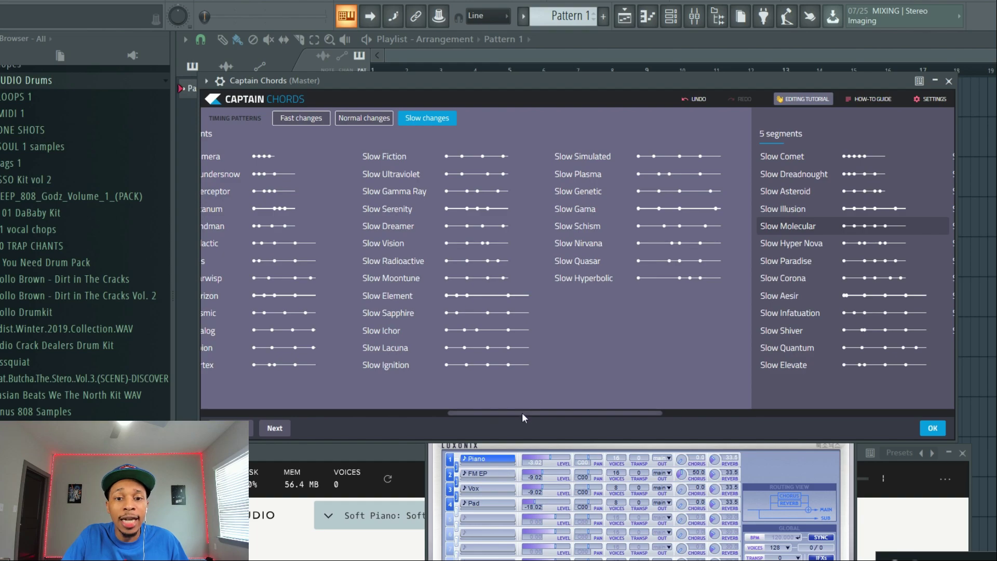
drag(522, 410, 277, 396)
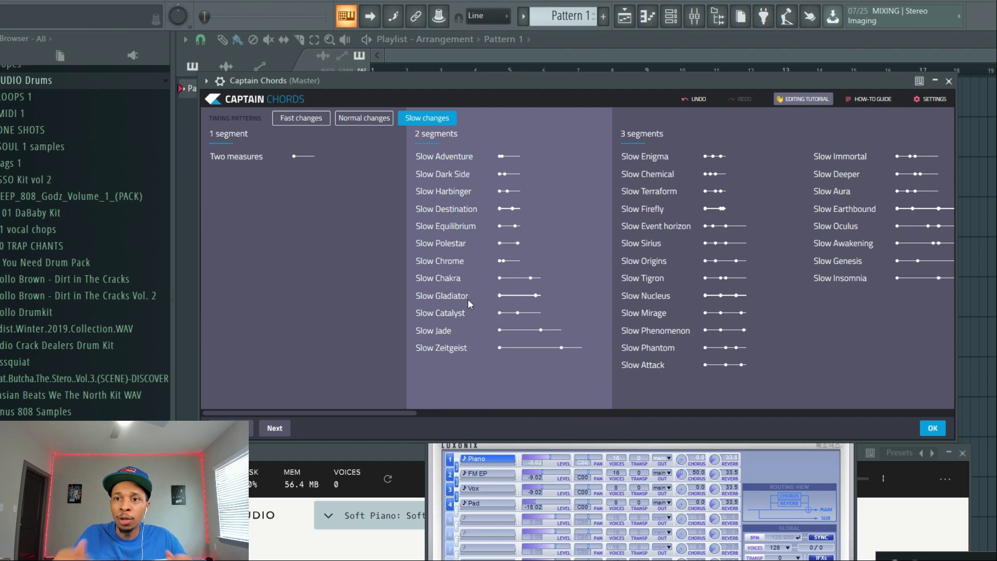
click(933, 429)
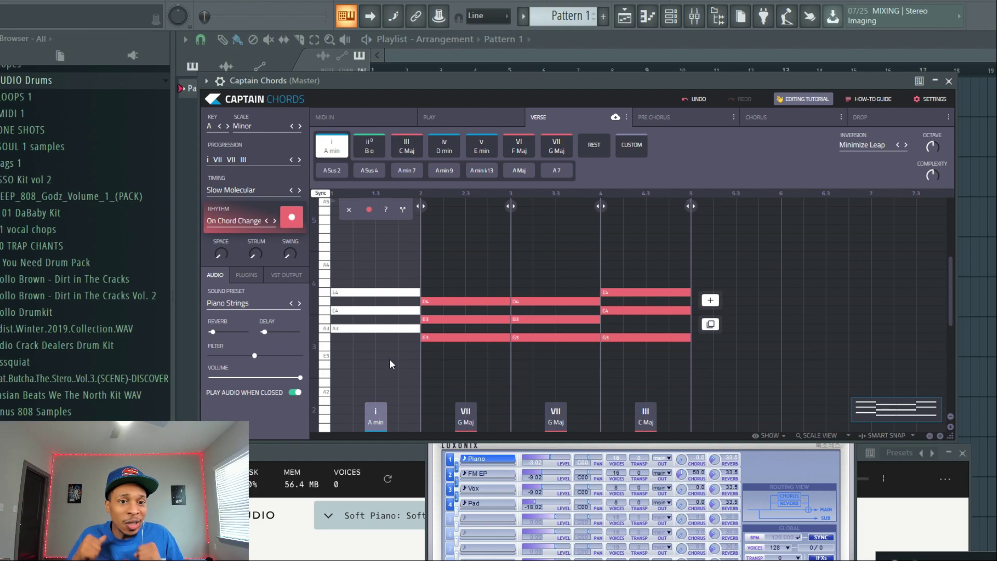
- Set the rhythm of the verse chords to the simple pattern Elephant
click(238, 222)
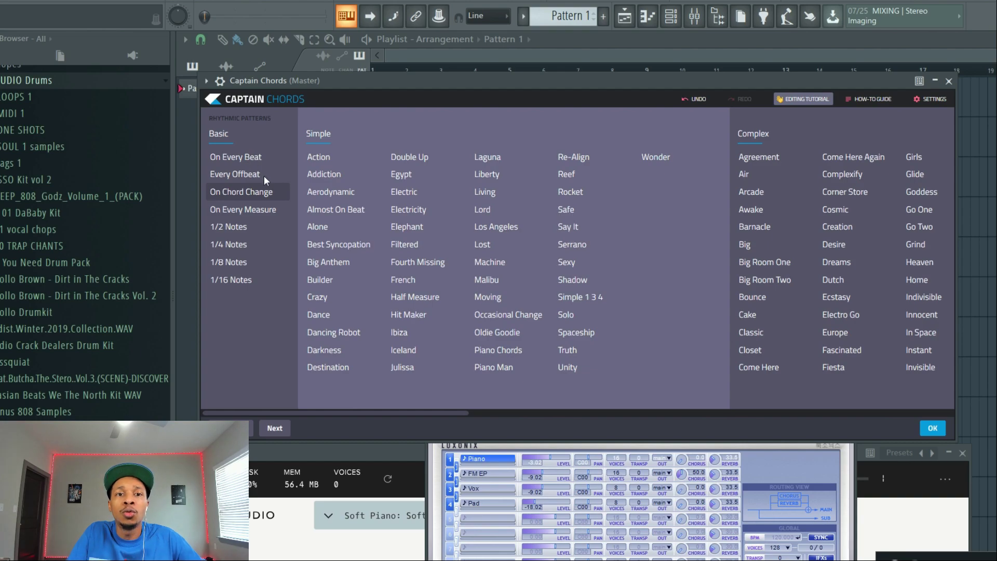
click(410, 230)
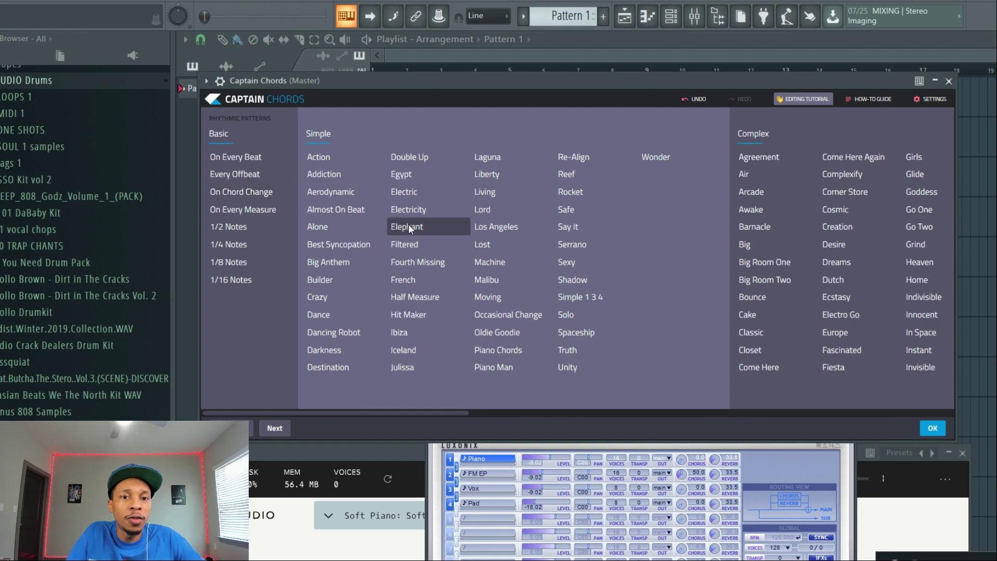
click(933, 428)
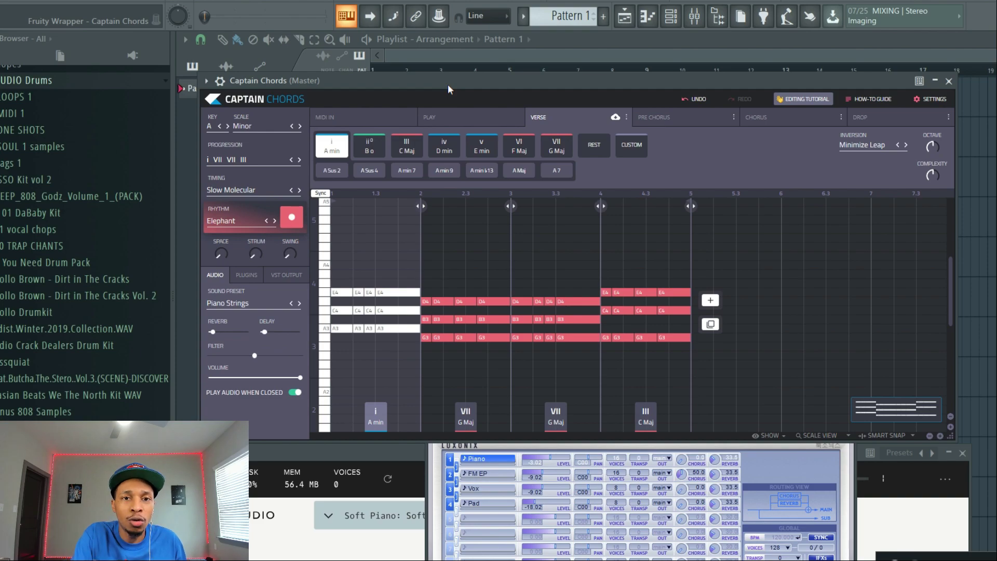
- Select a time range from bar 1 through bar 4 in the Captain Chords piano roll
key(F7)
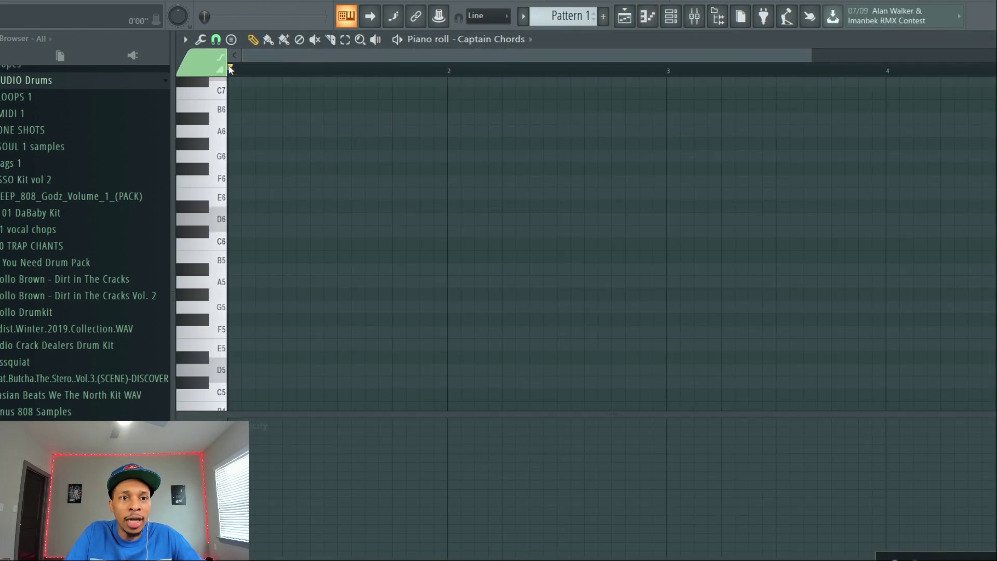
drag(231, 67, 990, 224)
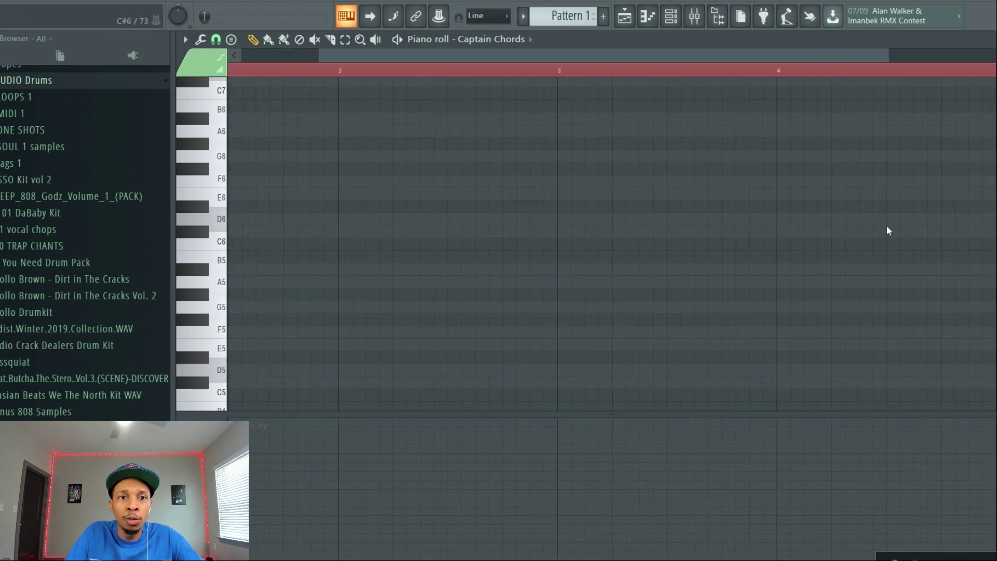
drag(318, 52, 191, 58)
- Return to the Captain Chords plugin window, play the chord progression and stop playback
key(F6)
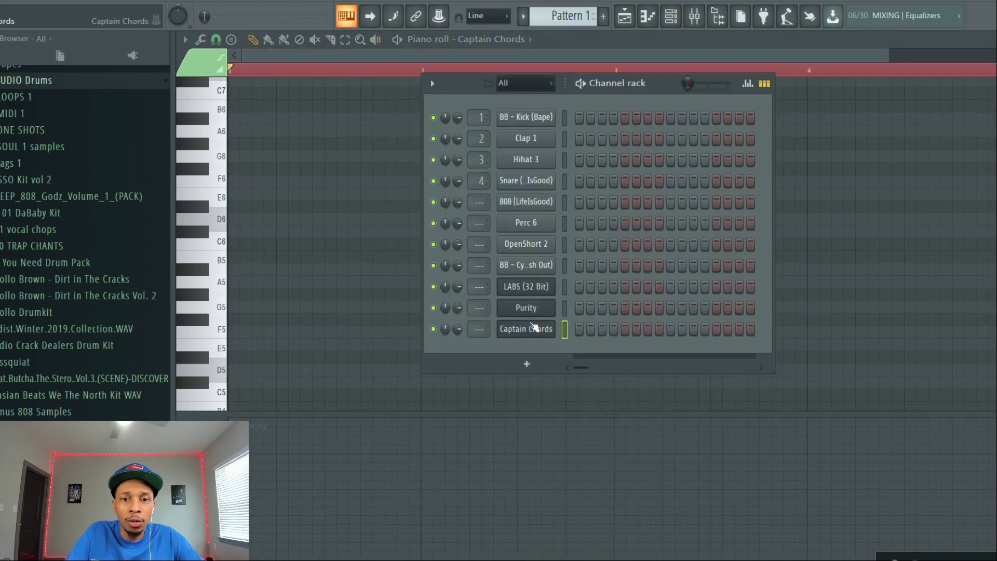
click(540, 334)
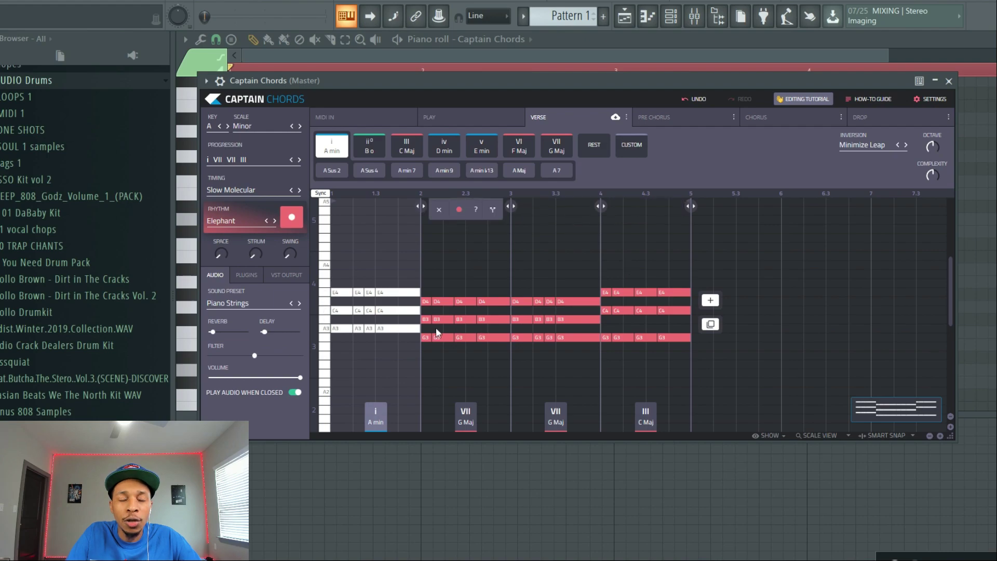
key(space)
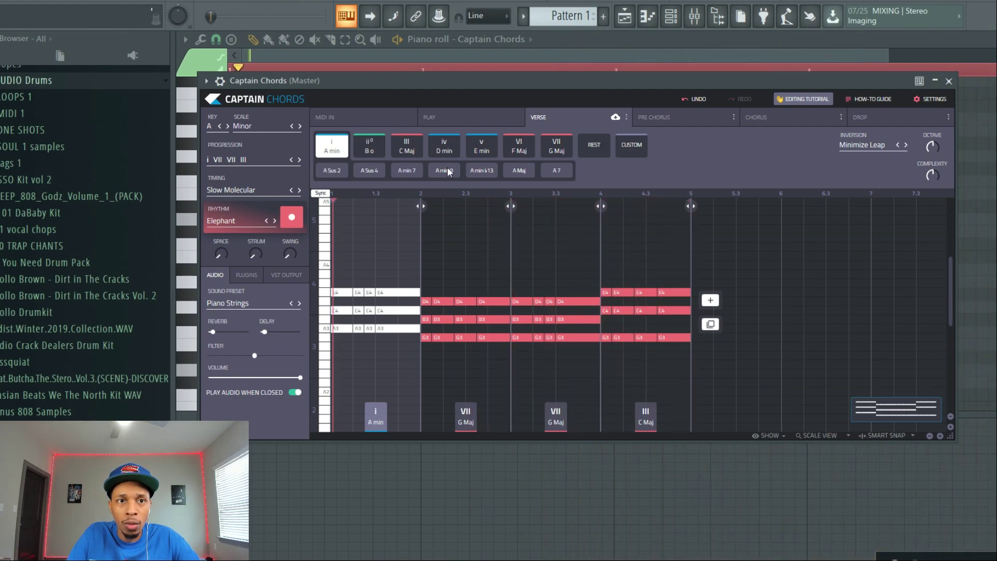
key(space)
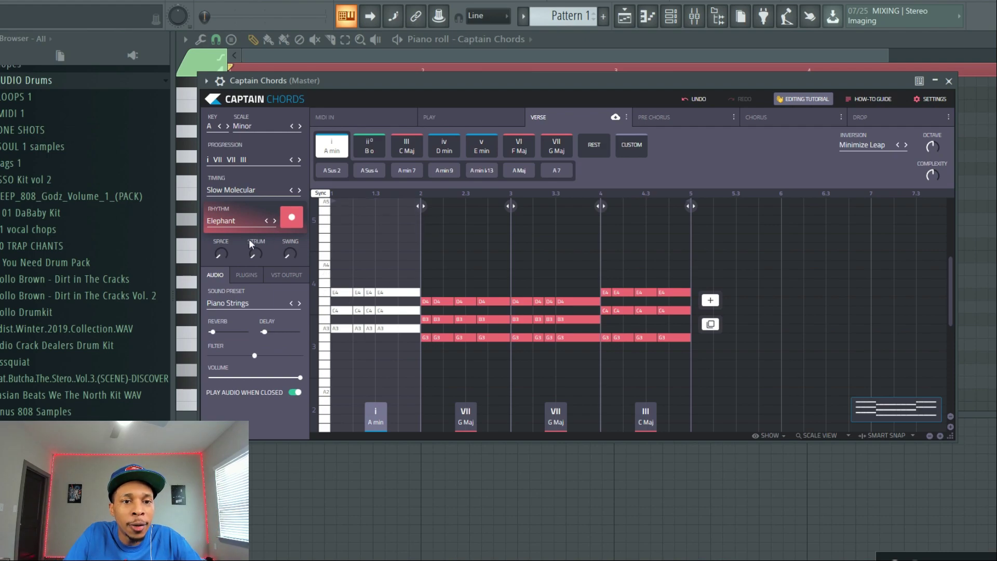
- Raise the Smart Legato space amount slightly to leave short gaps between the chord notes
mouse_move(219, 254)
scroll(219, 254, up, 5)
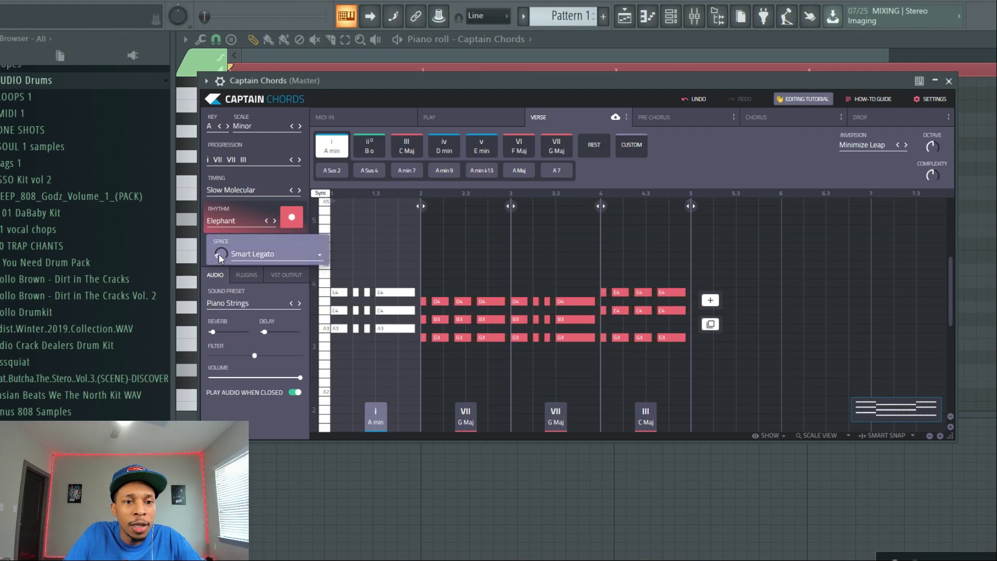
scroll(219, 254, down, 2)
scroll(219, 254, down, 3)
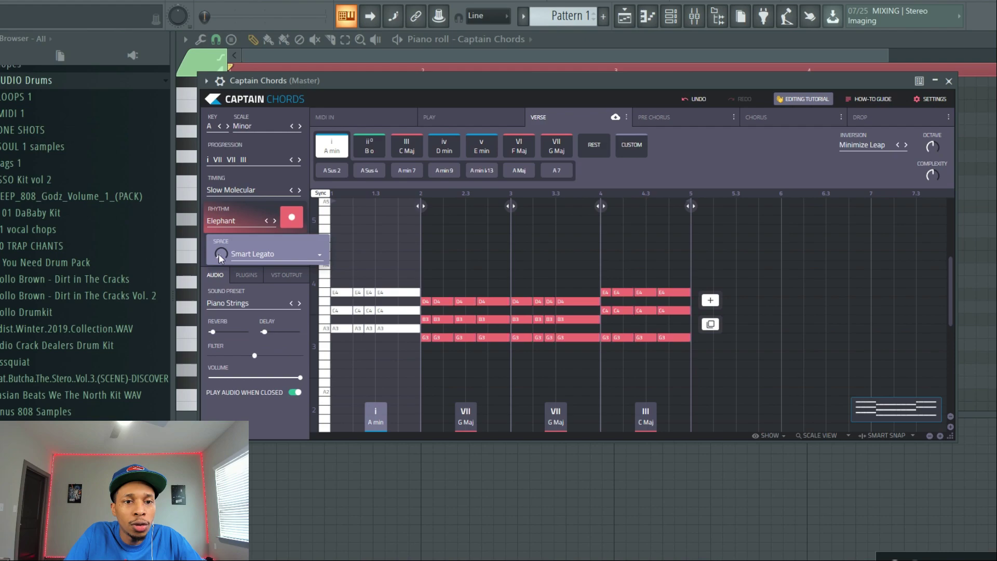
scroll(219, 254, up, 4)
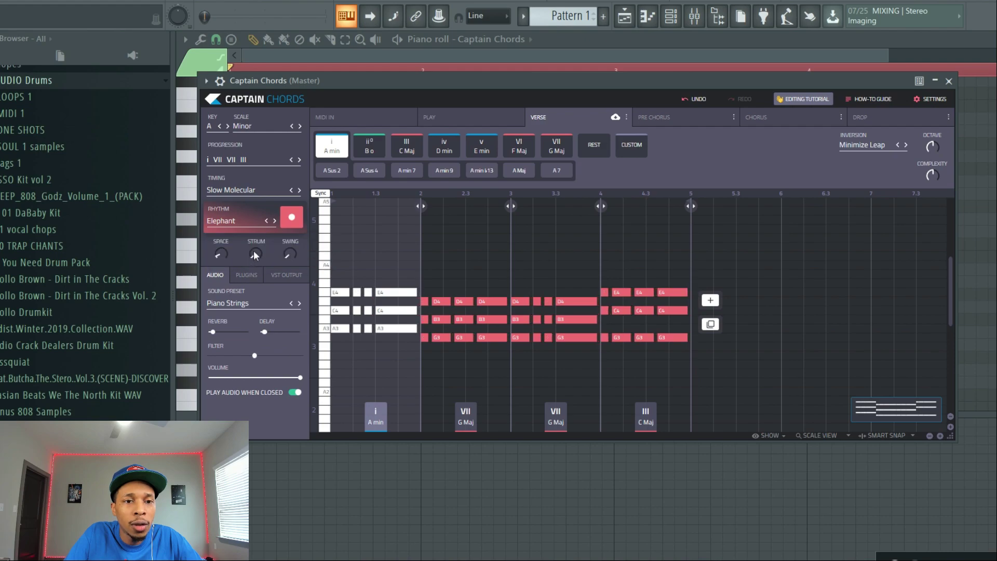
- Add a moderate Alt strum and a slight amount of swing to the chords
mouse_move(255, 254)
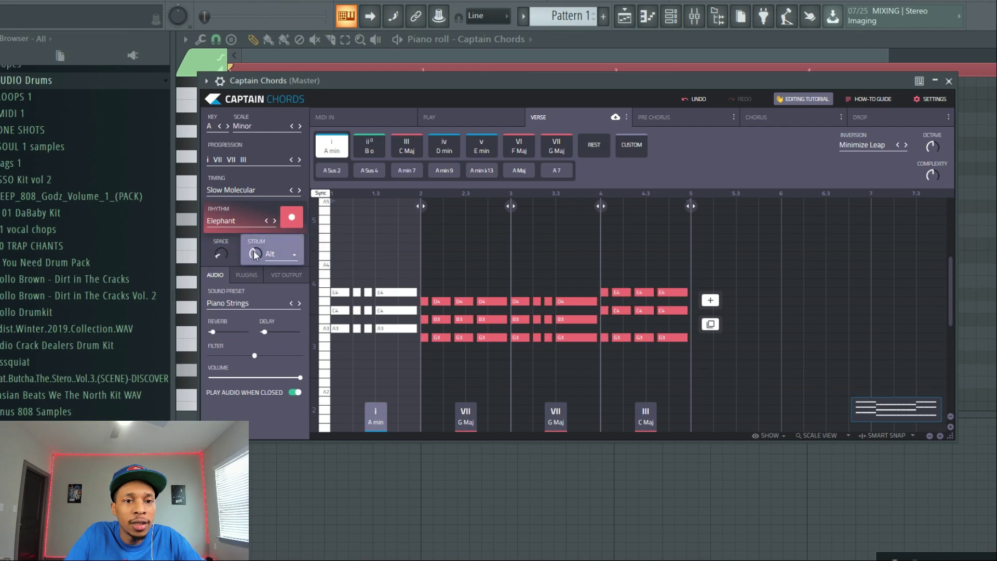
mouse_move(292, 251)
scroll(291, 253, up, 1)
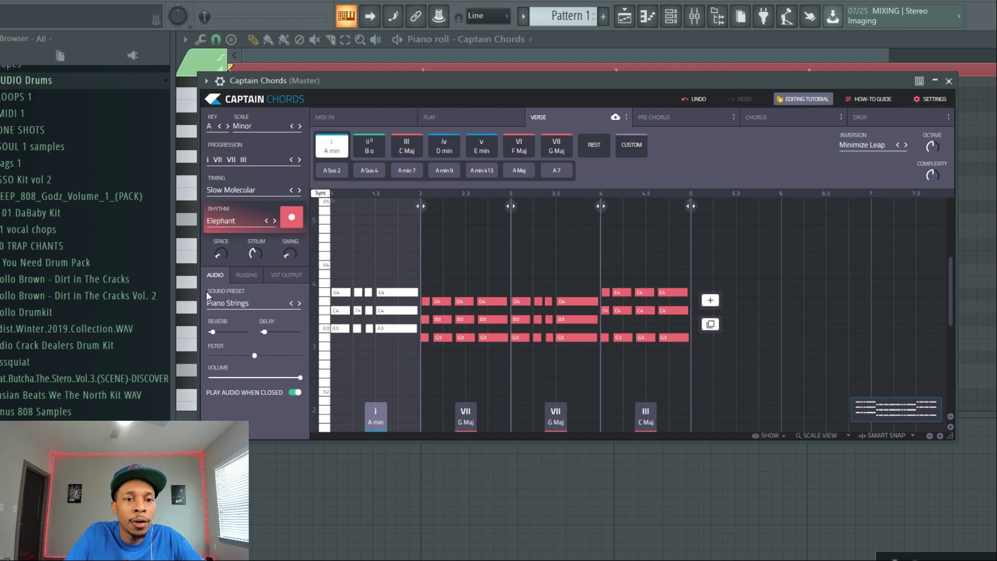
- Set the sound preset to Rae Pluck from the Plucks instruments
click(225, 303)
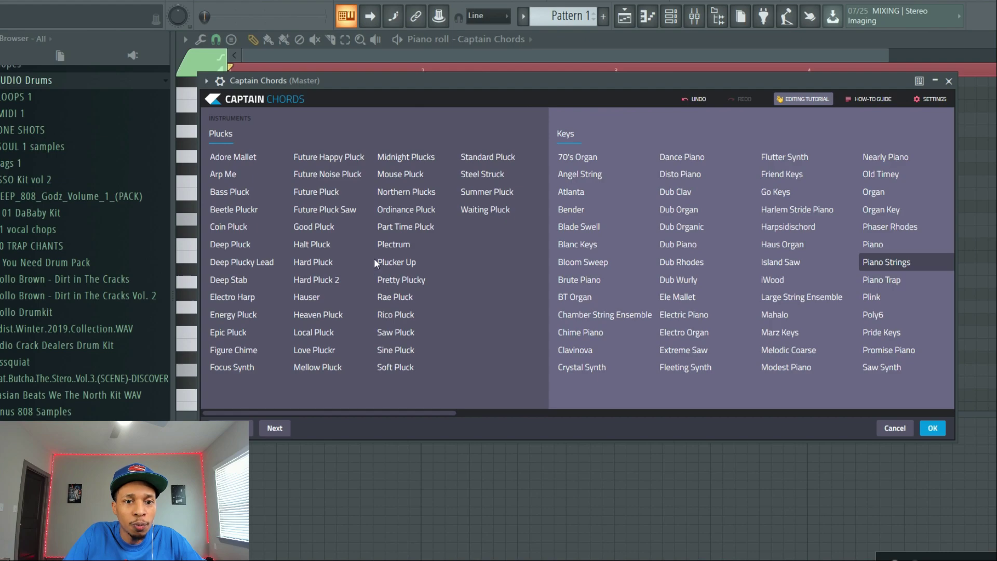
click(394, 297)
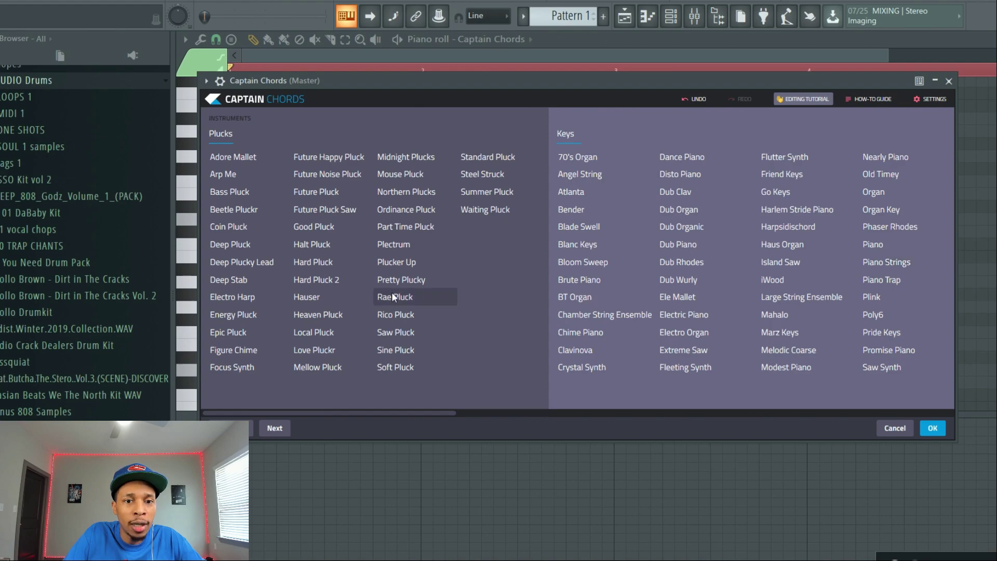
click(933, 429)
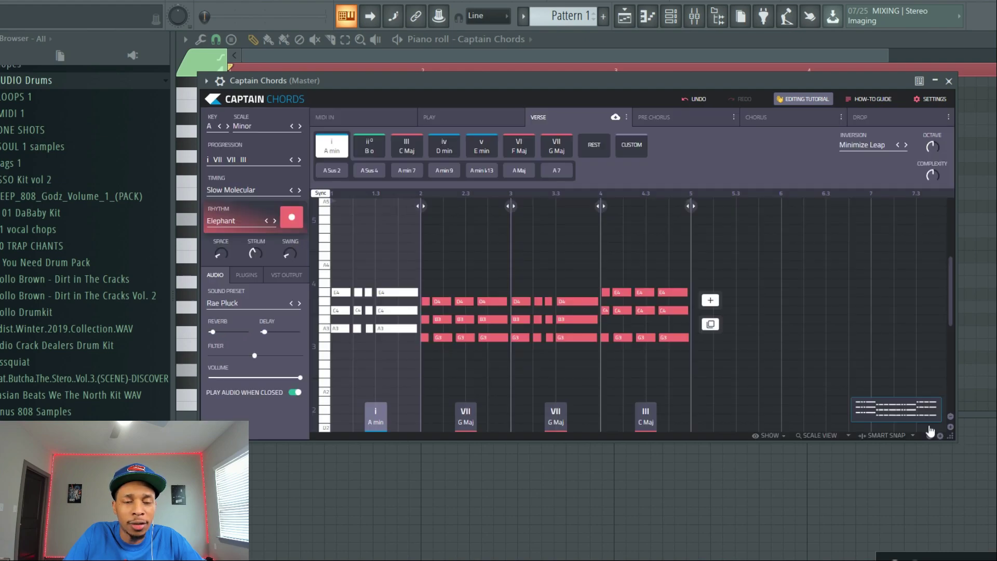
- Switch the sound source to external plugins and browse the available VST instruments without choosing one
click(244, 274)
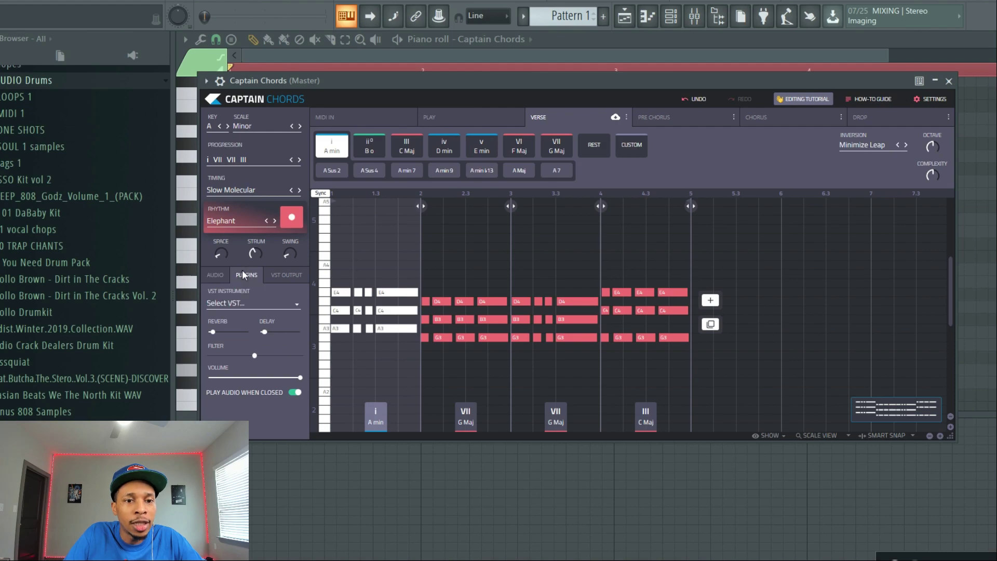
click(242, 306)
drag(273, 413, 144, 419)
click(941, 429)
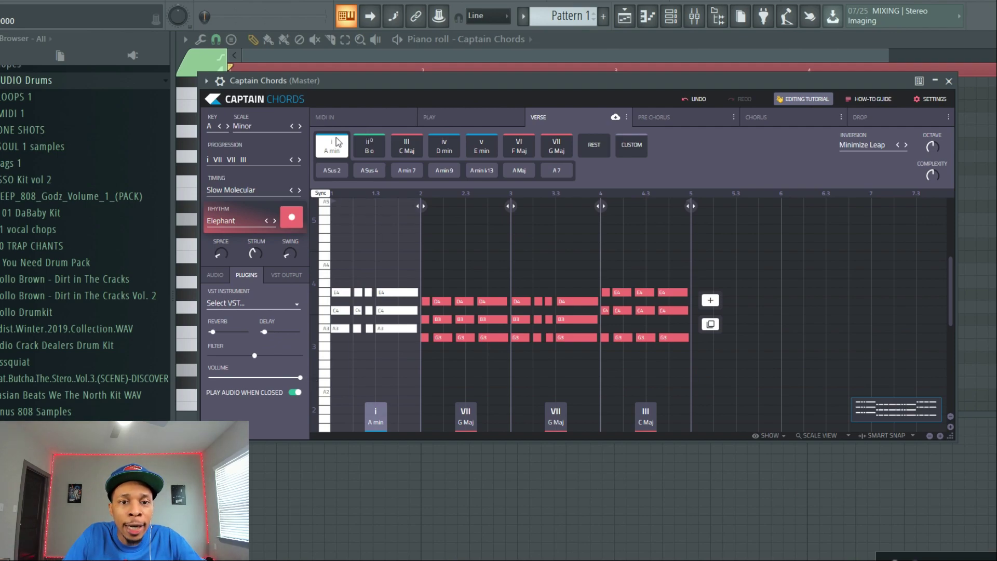
- Change the first chord to A min 9, after trying A Sus 2 and A min 7, and the second chord to G 9
mouse_move(344, 212)
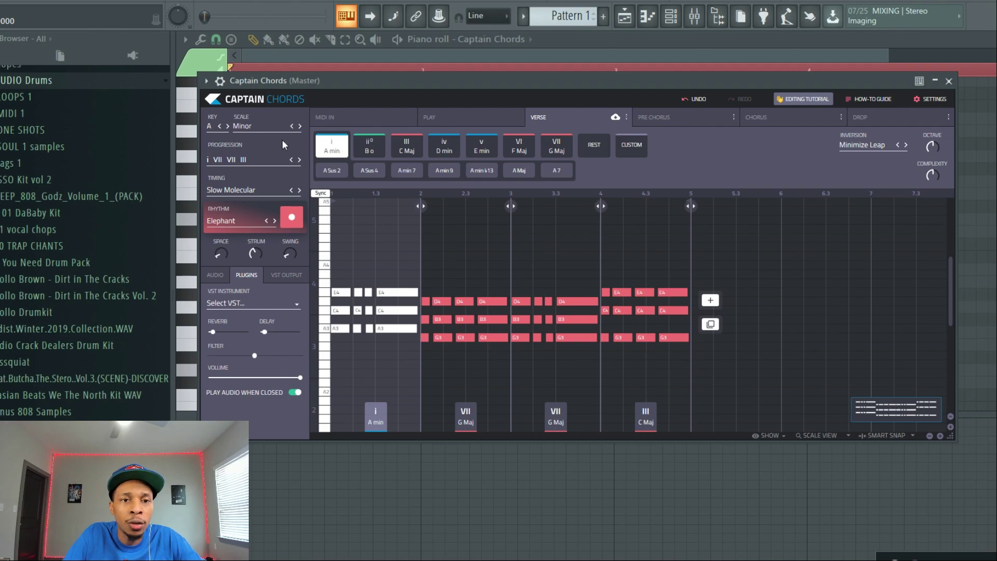
click(338, 170)
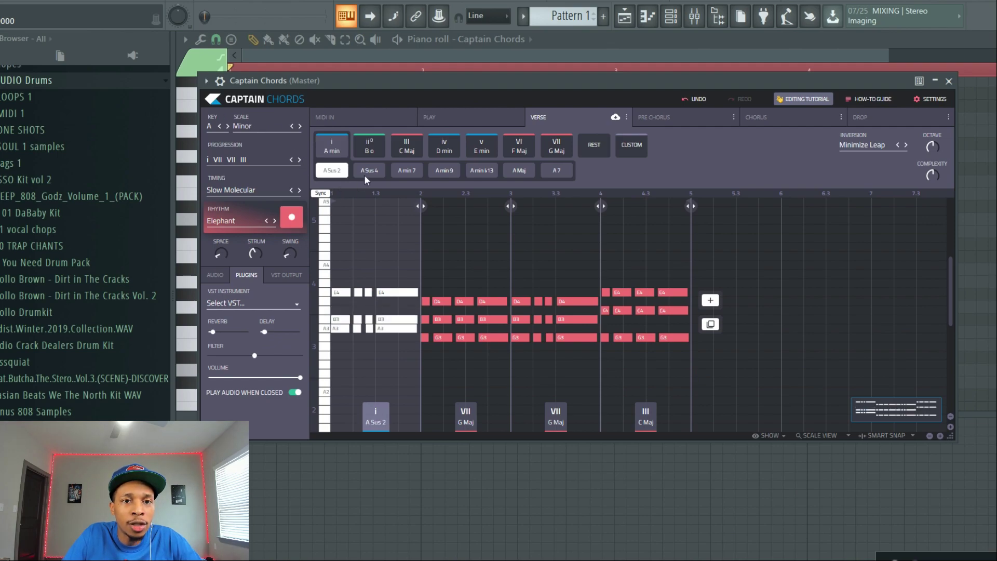
click(418, 171)
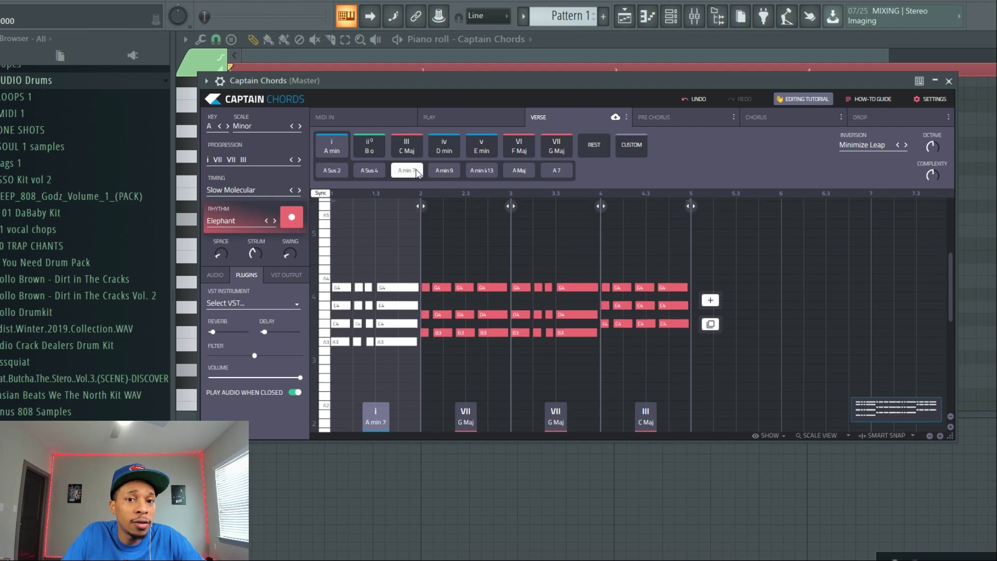
click(445, 172)
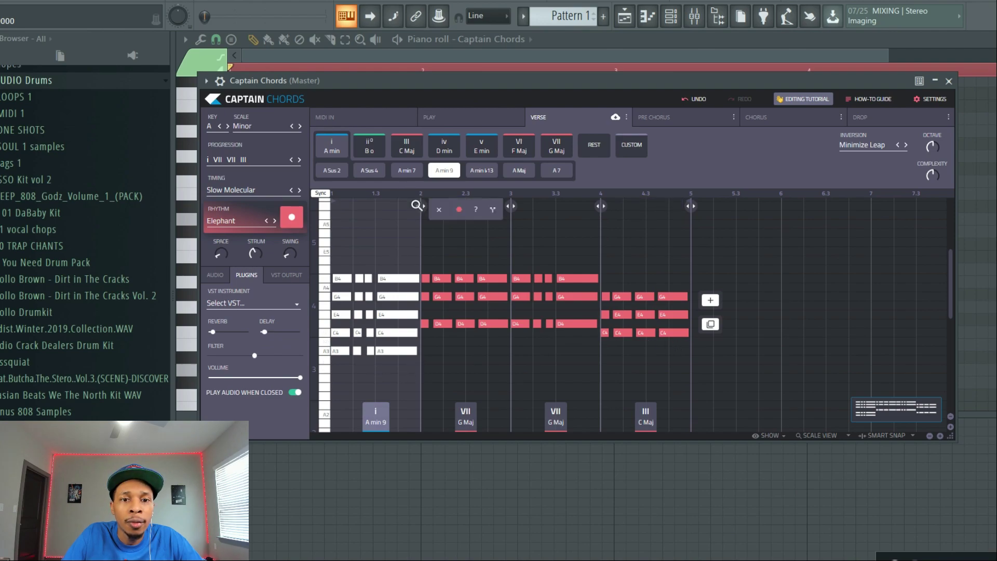
click(466, 414)
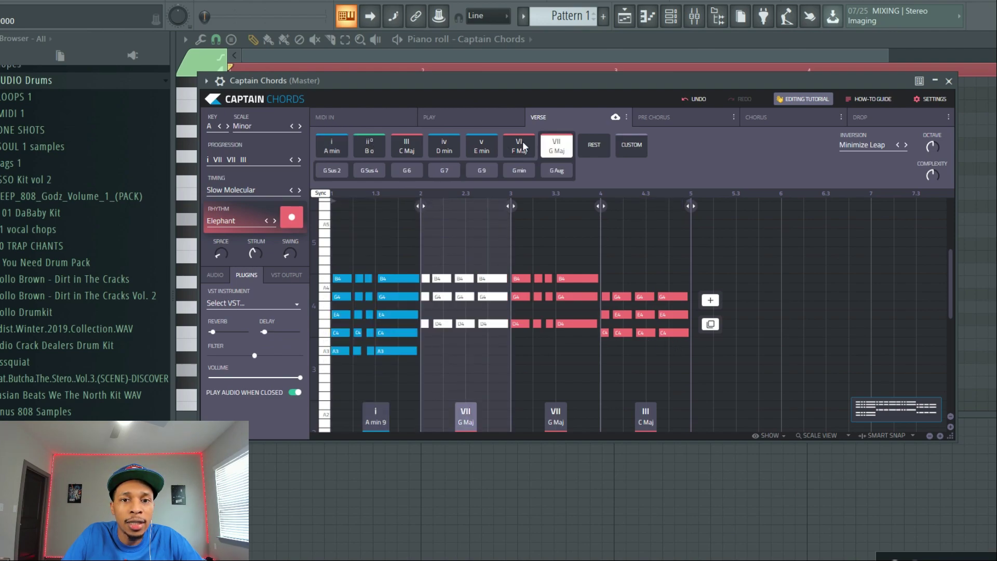
click(482, 172)
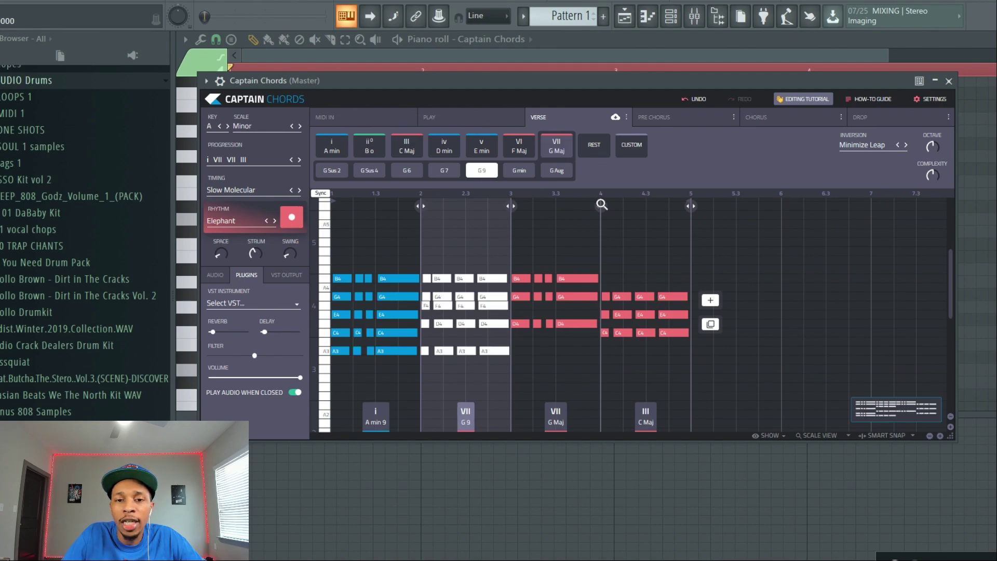
- Change the third chord of the progression to G 7 and the fourth chord to C 6
click(554, 420)
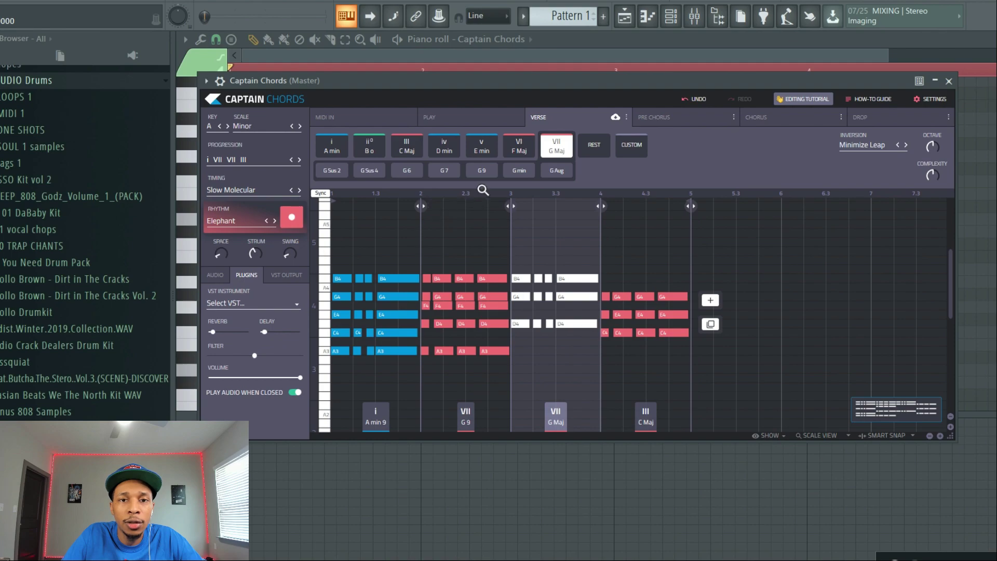
click(454, 169)
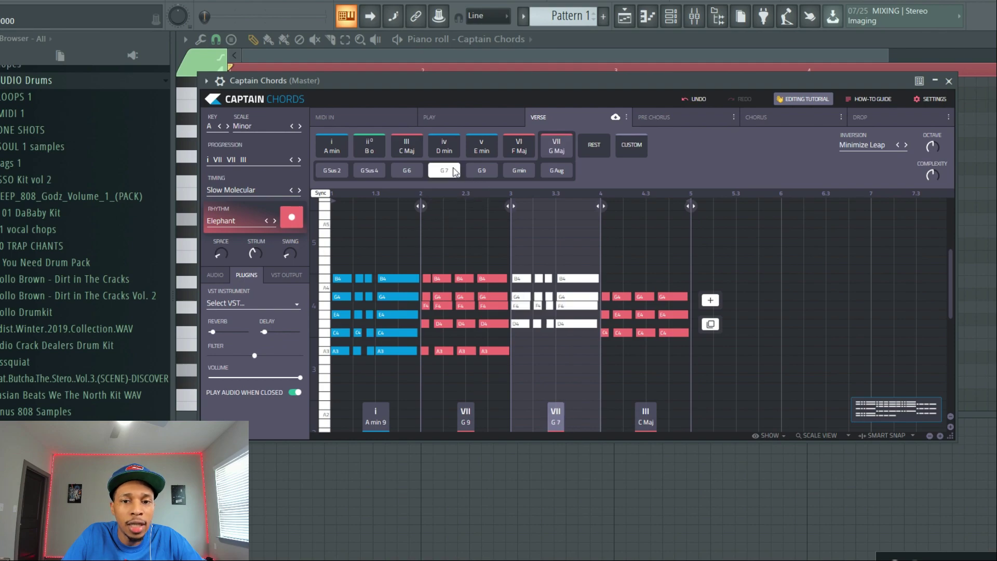
click(649, 424)
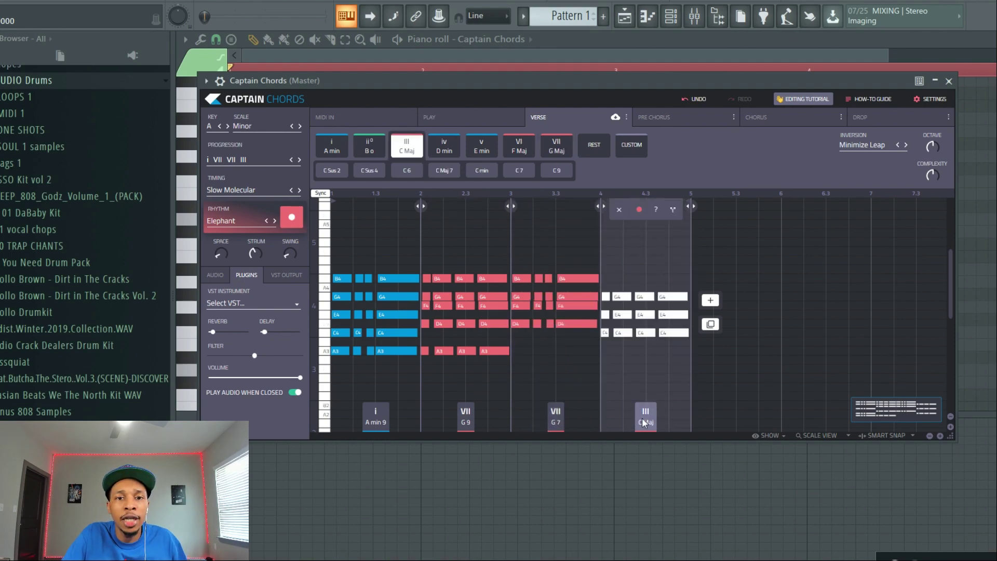
click(408, 171)
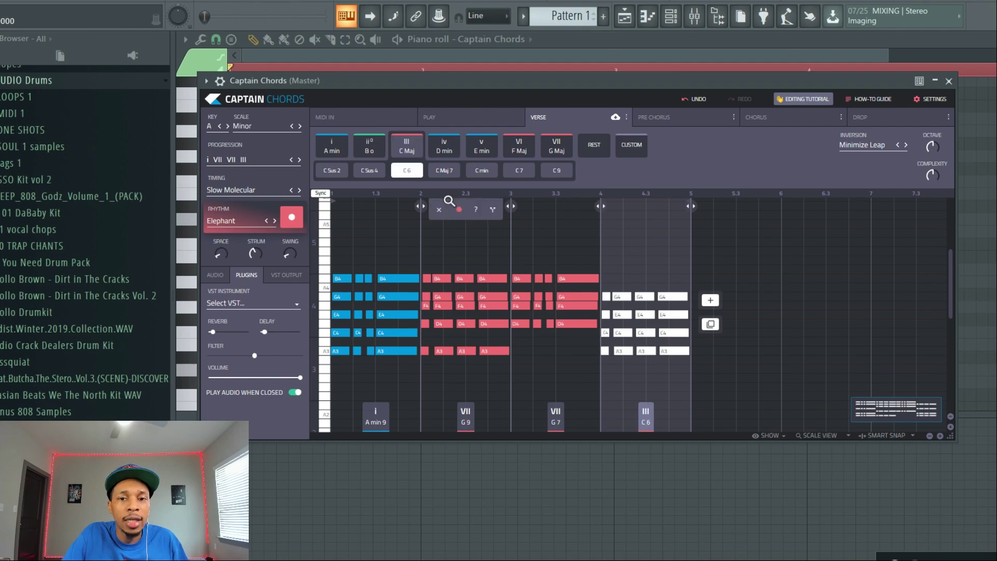
- Cycle the C 6 chord through inversions, including Second Inversion, and set it to Default Triad
click(907, 146)
click(907, 146)
click(907, 146)
click(907, 145)
click(907, 145)
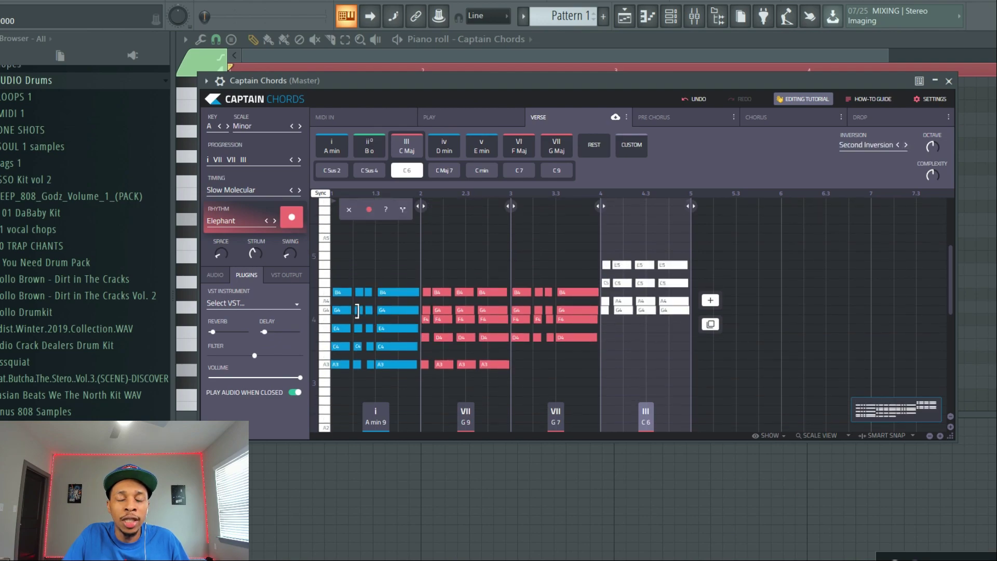
mouse_move(568, 337)
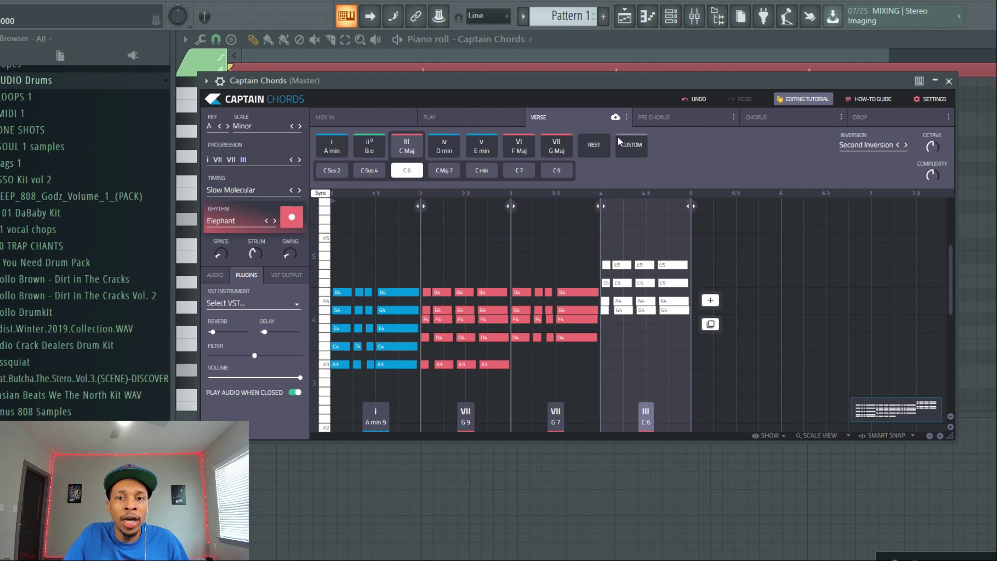
mouse_move(616, 218)
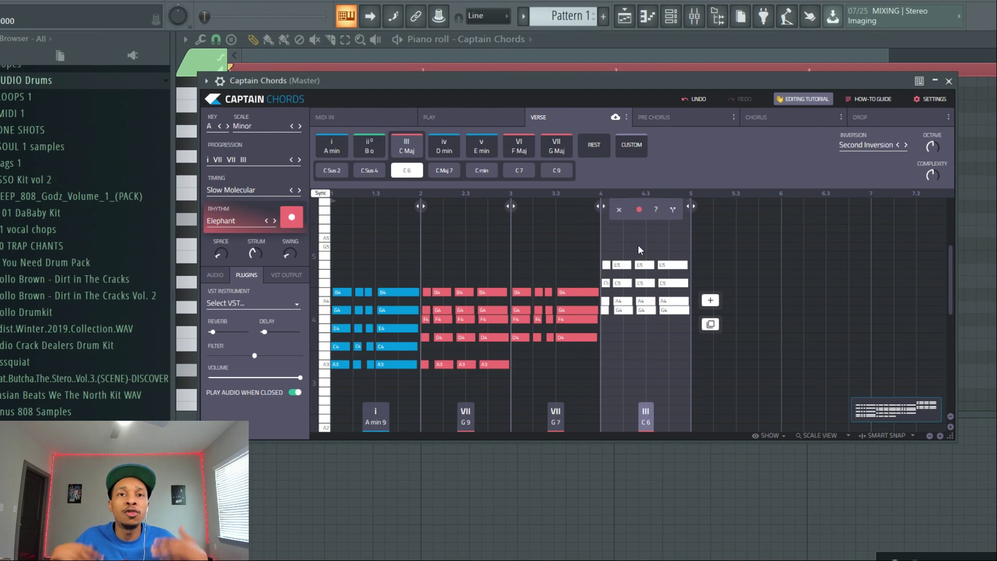
mouse_move(930, 150)
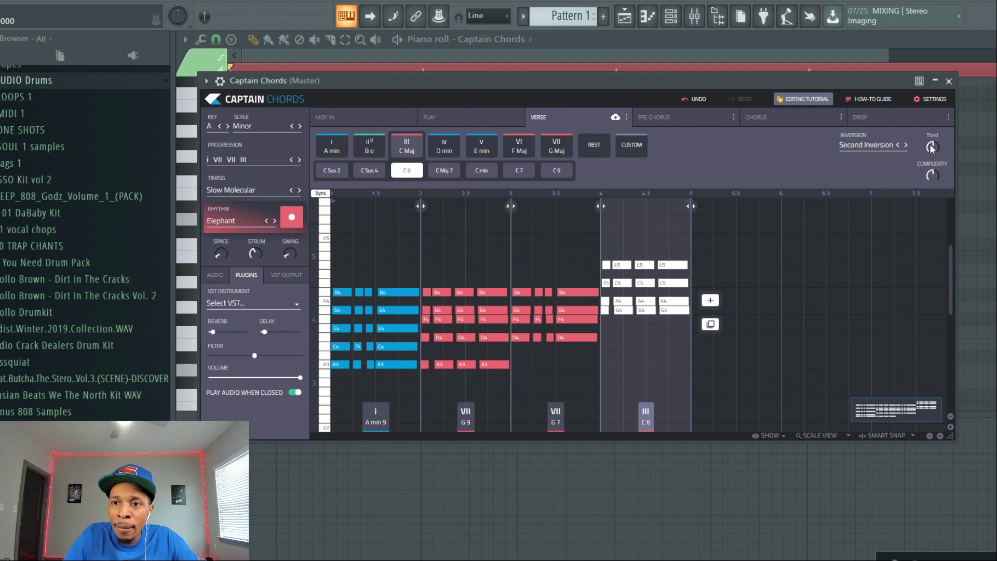
click(907, 147)
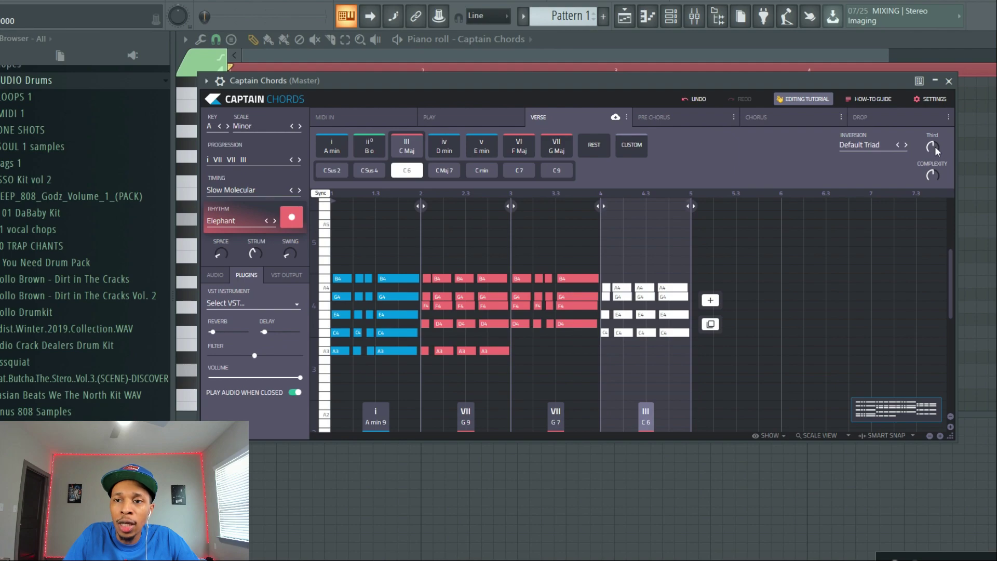
- Try different octave settings on the C 6 chord and raise its complexity to add lower notes
scroll(935, 146, up, 1)
scroll(935, 146, down, 2)
scroll(935, 147, up, 1)
scroll(929, 175, up, 1)
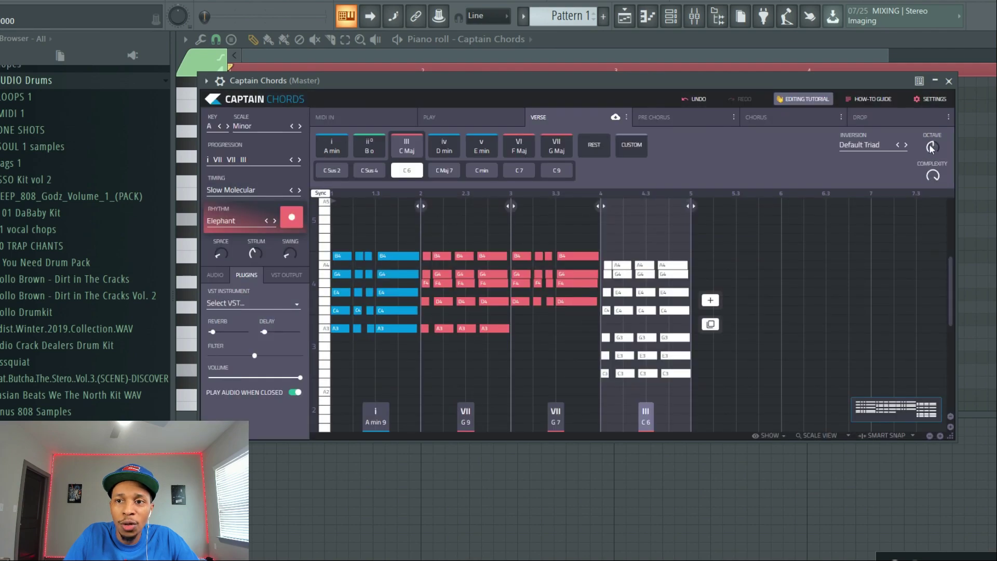
scroll(934, 174, down, 3)
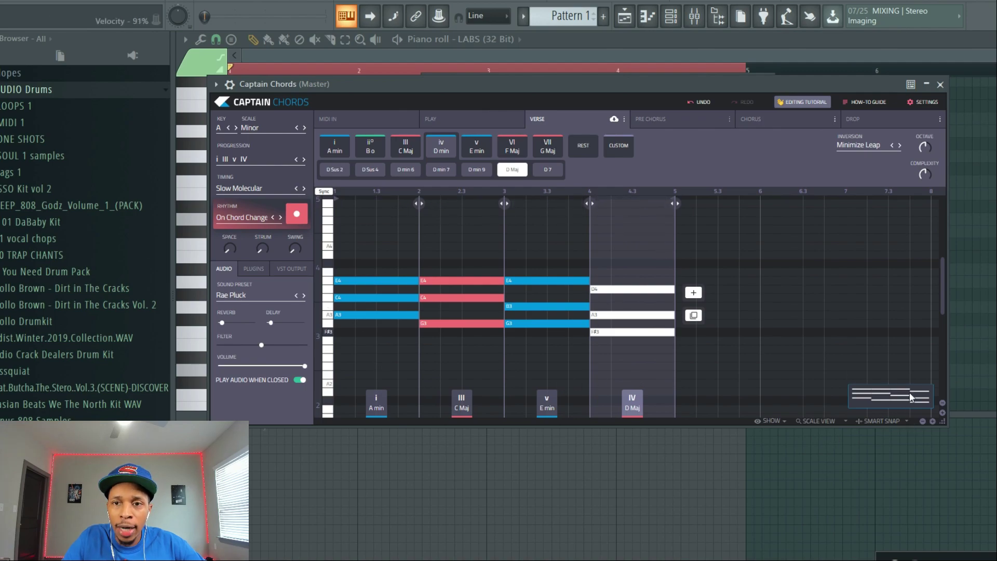
- Transfer the i III v IV verse progression from Captain Chords into the LABS (32 Bit) channel as MIDI notes
drag(850, 84, 426, 191)
drag(177, 78, 177, 74)
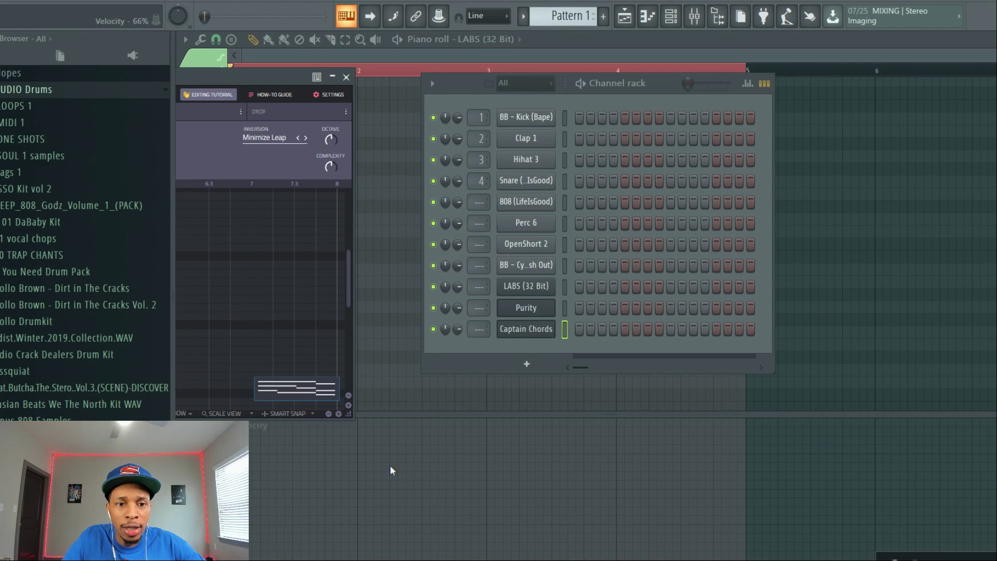
drag(295, 395, 522, 285)
drag(287, 74, 900, 88)
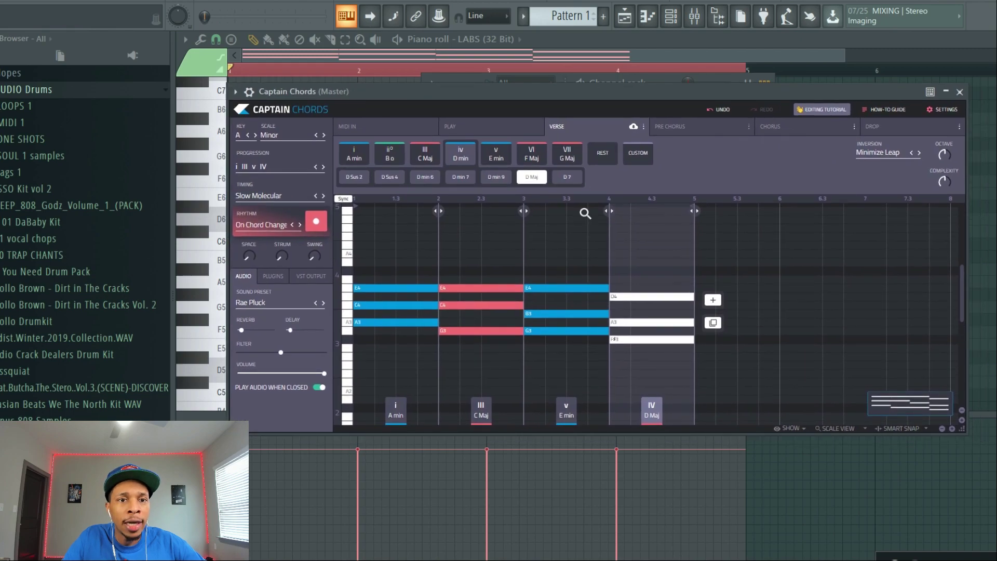
- Show the Pre Chorus section in Captain Chords and uncover the Captain Chords channel in the channel rack
mouse_move(419, 303)
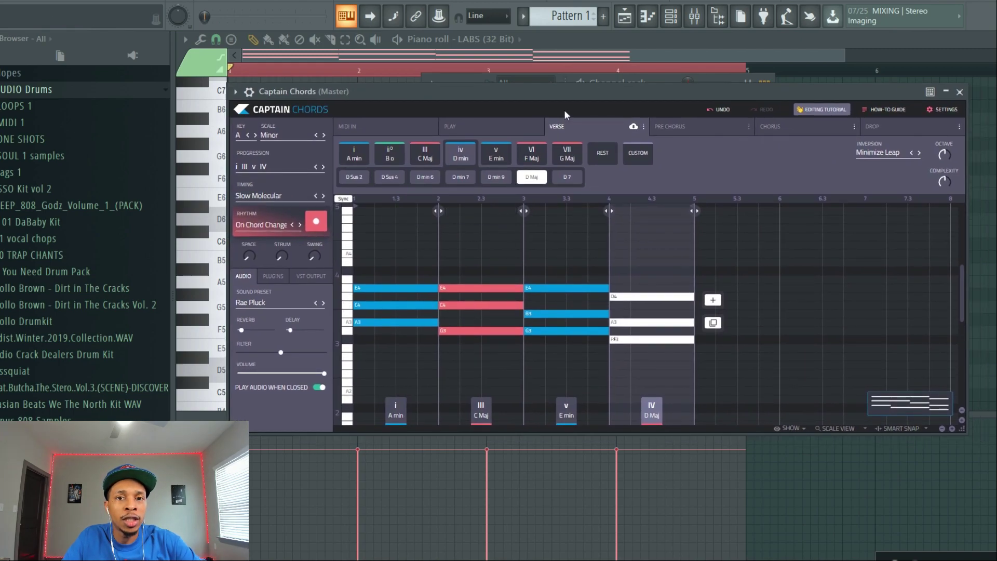
click(678, 126)
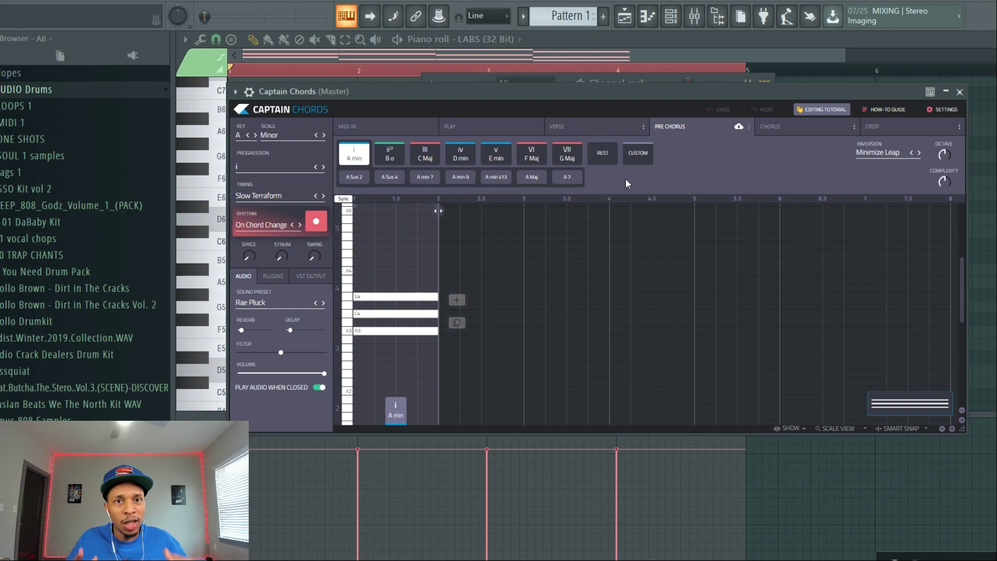
drag(728, 91, 549, 373)
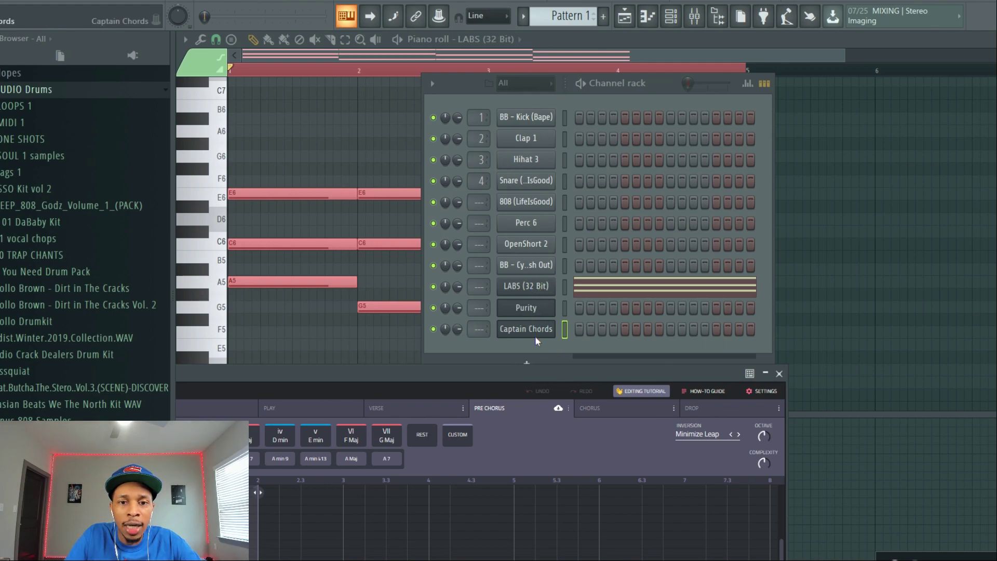
drag(530, 367, 862, 52)
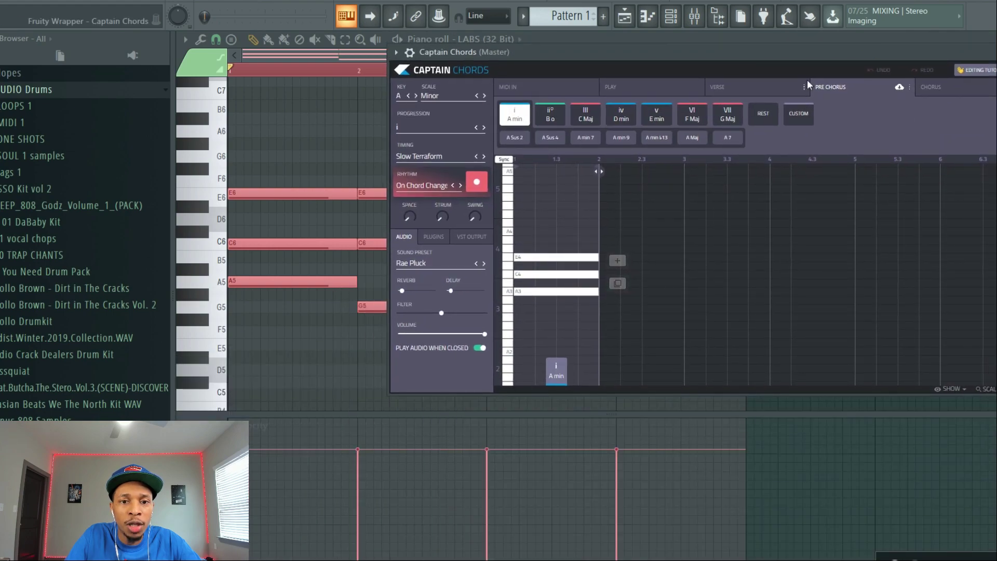
- Mute the Captain Chords channel and turn the plugin's volume all the way down
drag(647, 69, 347, 423)
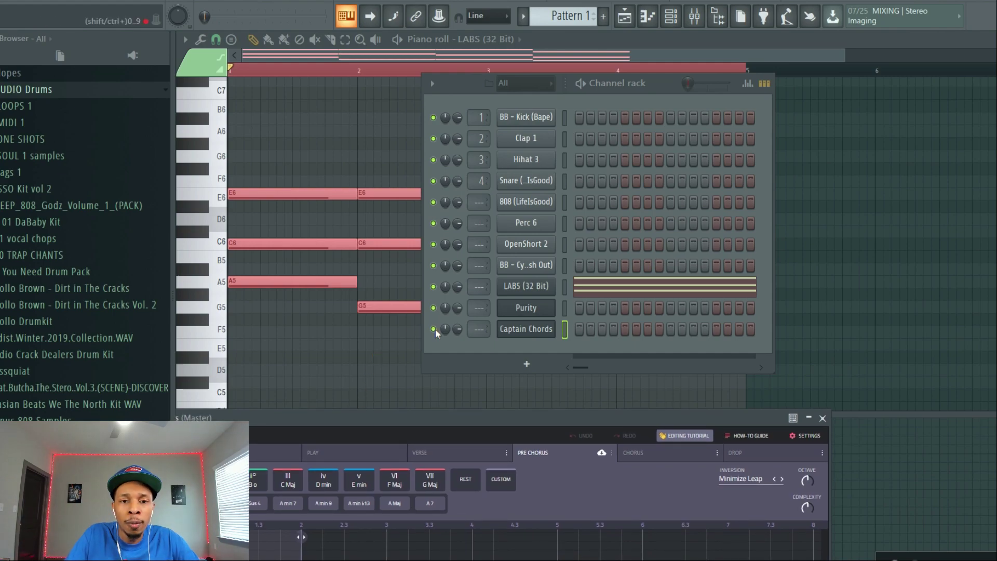
drag(465, 418, 674, 82)
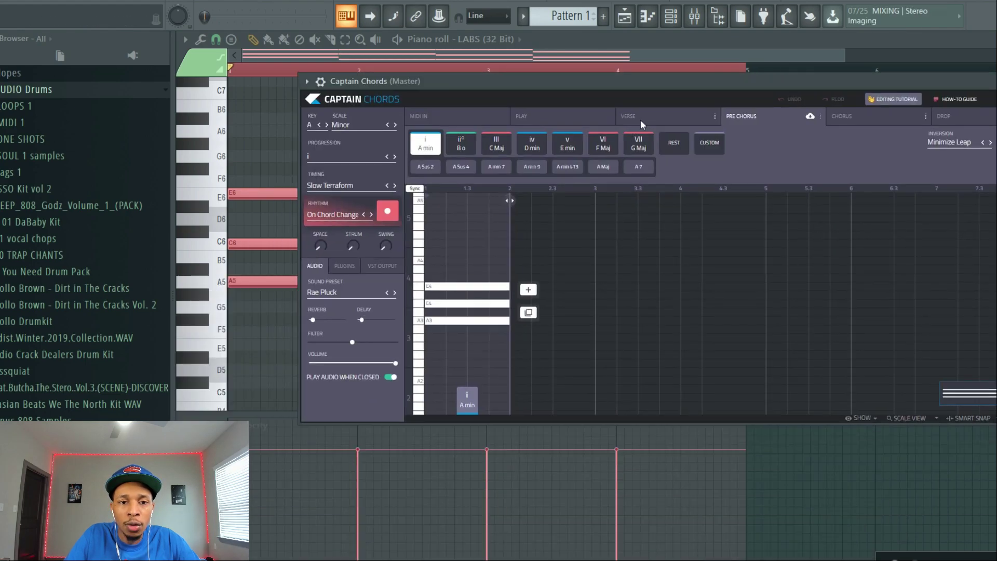
drag(397, 366, 301, 367)
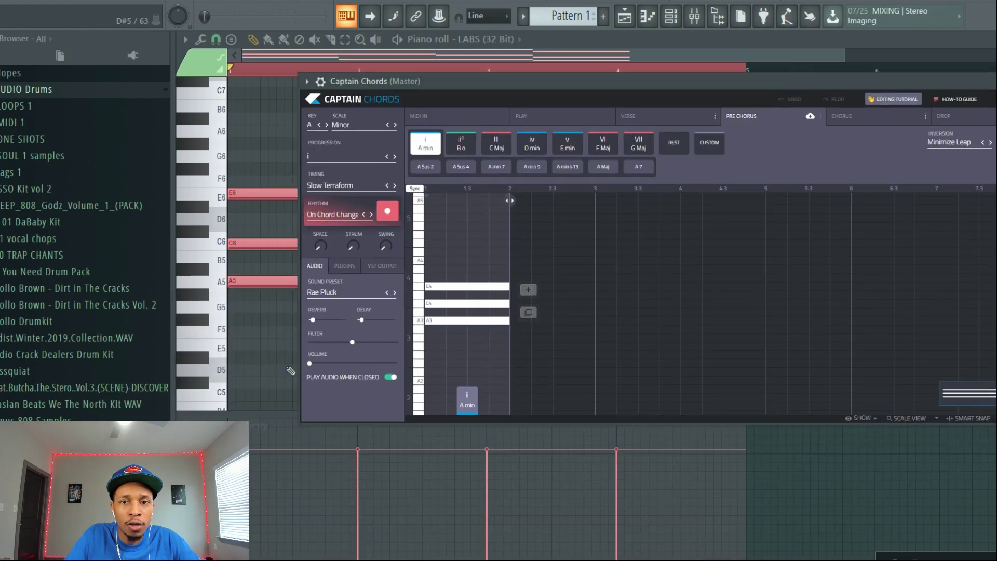
- Return Captain Chords to the Verse section and add a Captain Melody channel writing in A Minor
click(652, 123)
drag(693, 81, 414, 443)
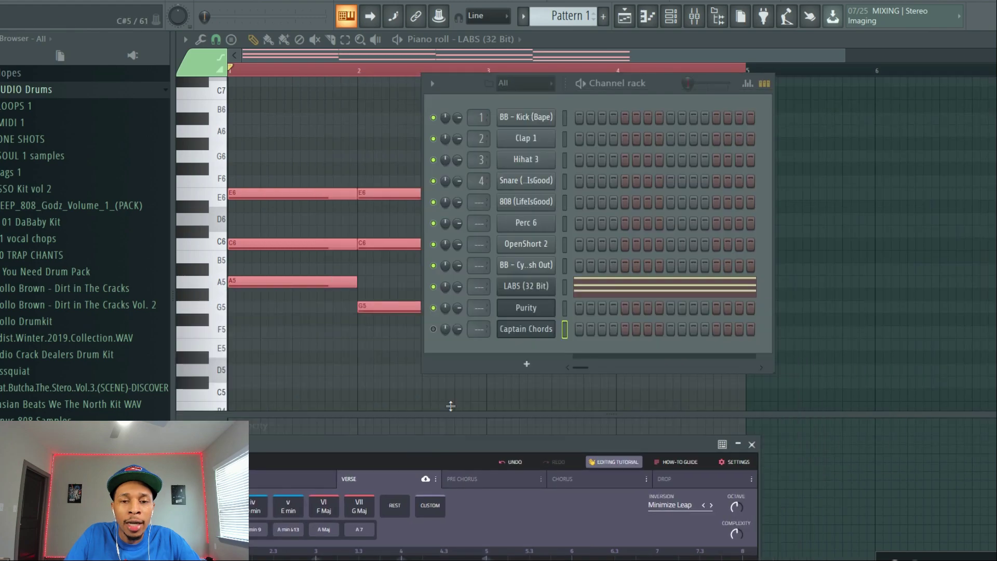
click(507, 364)
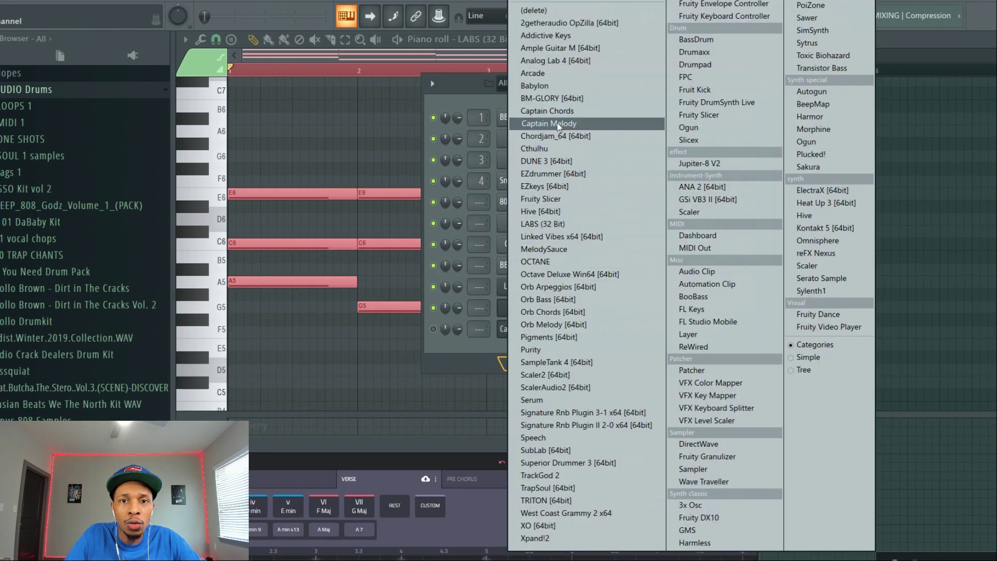
click(571, 125)
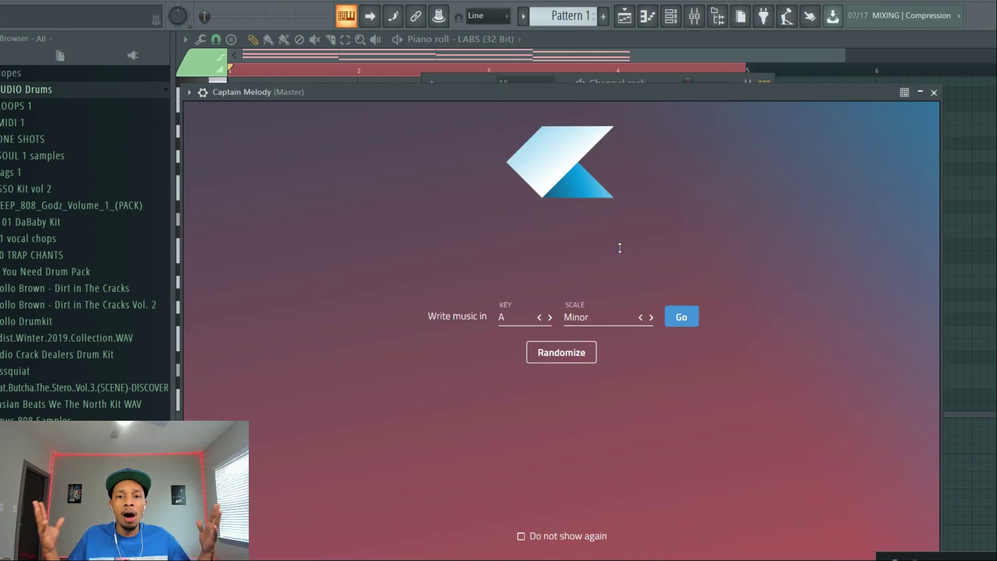
click(677, 316)
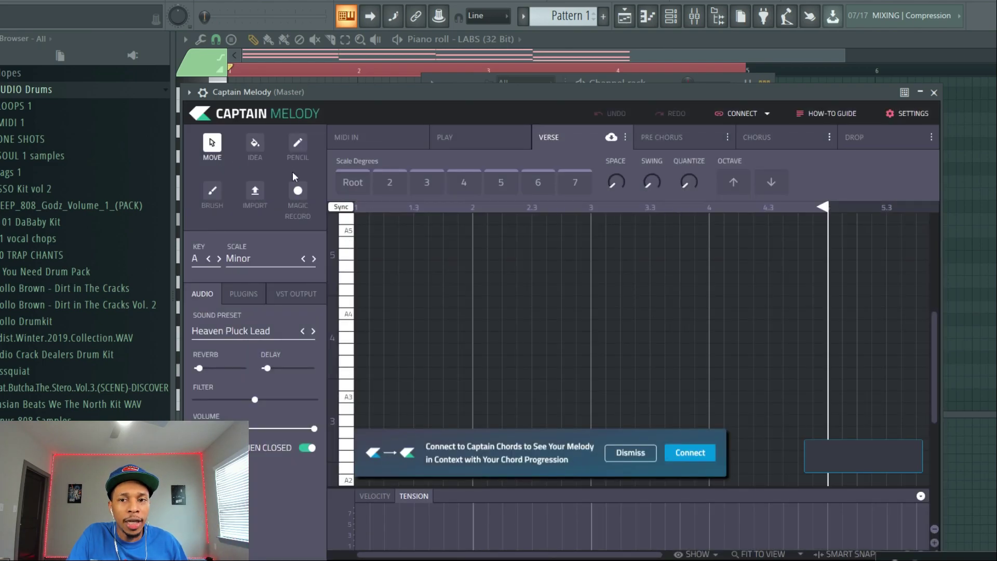
- Connect Captain Melody to Captain Chords and activate the Idea tool, skipping its tutorial
click(684, 455)
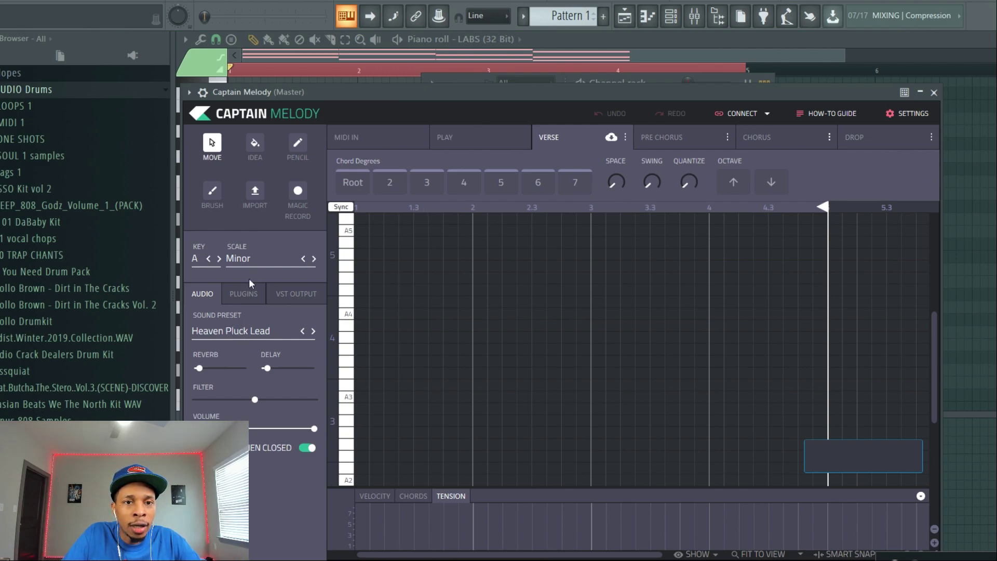
click(254, 142)
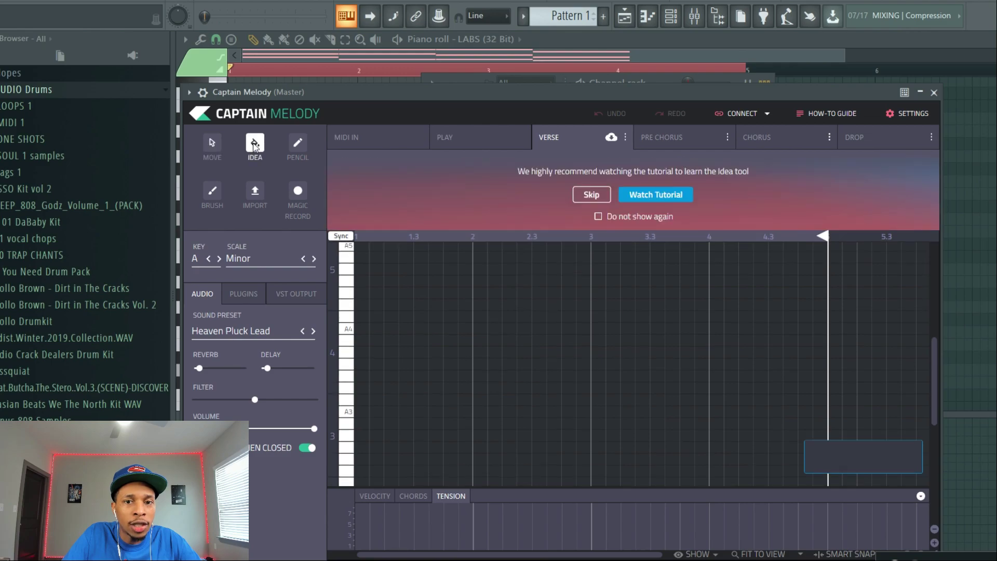
click(591, 196)
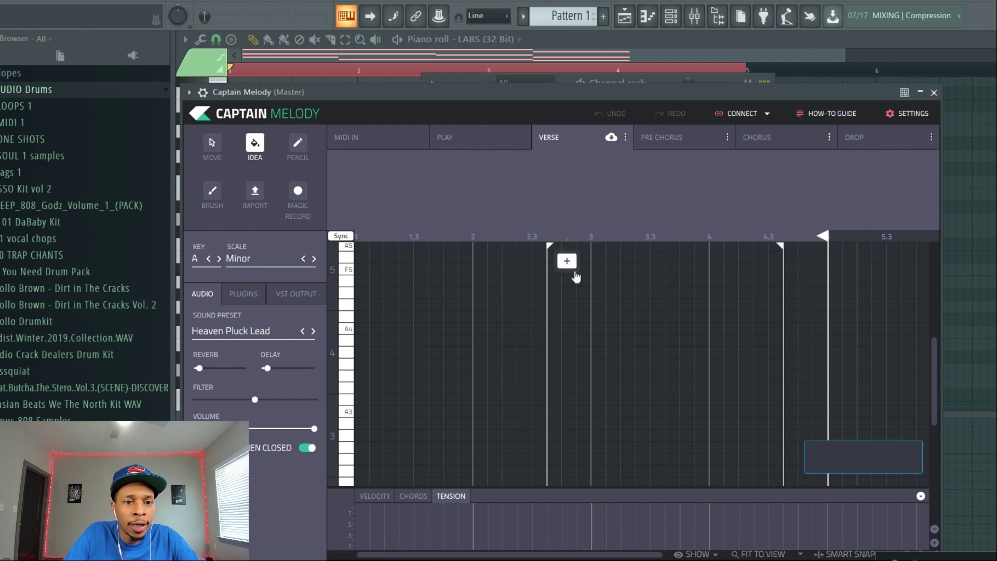
- Display the connected chords beneath the Captain Melody grid and move the plugin window higher, keeping the Idea tool active
click(411, 496)
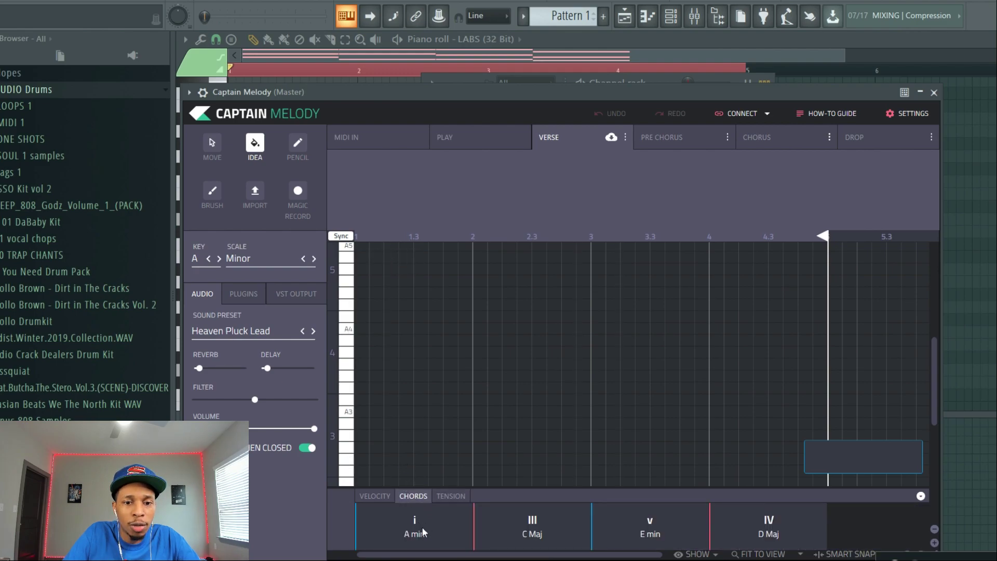
drag(561, 92, 557, 31)
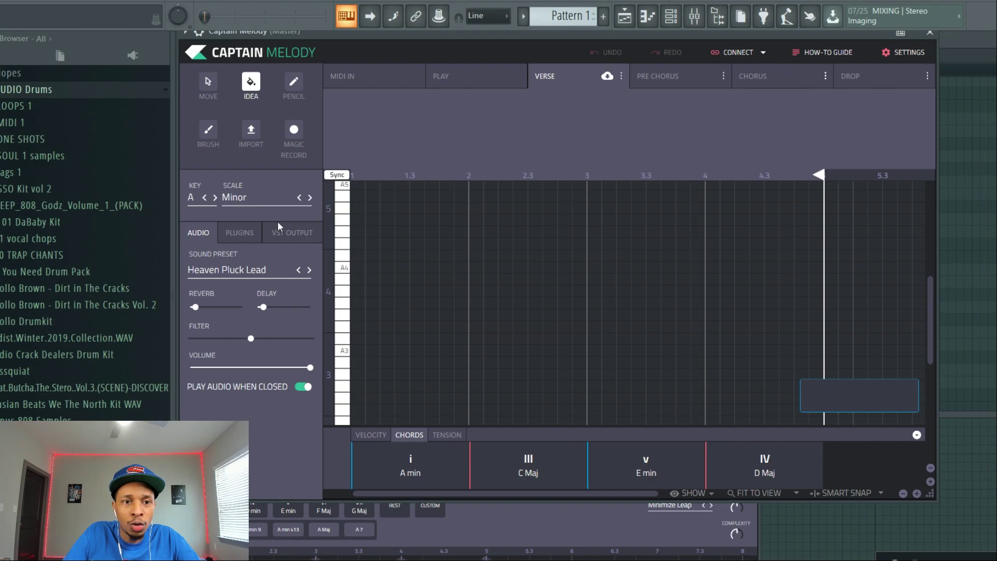
click(296, 81)
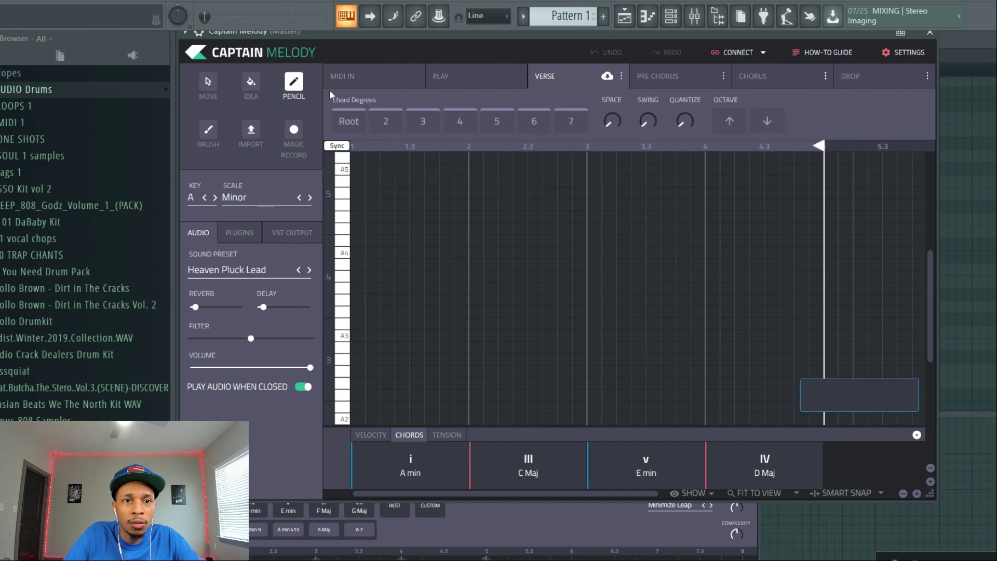
click(251, 83)
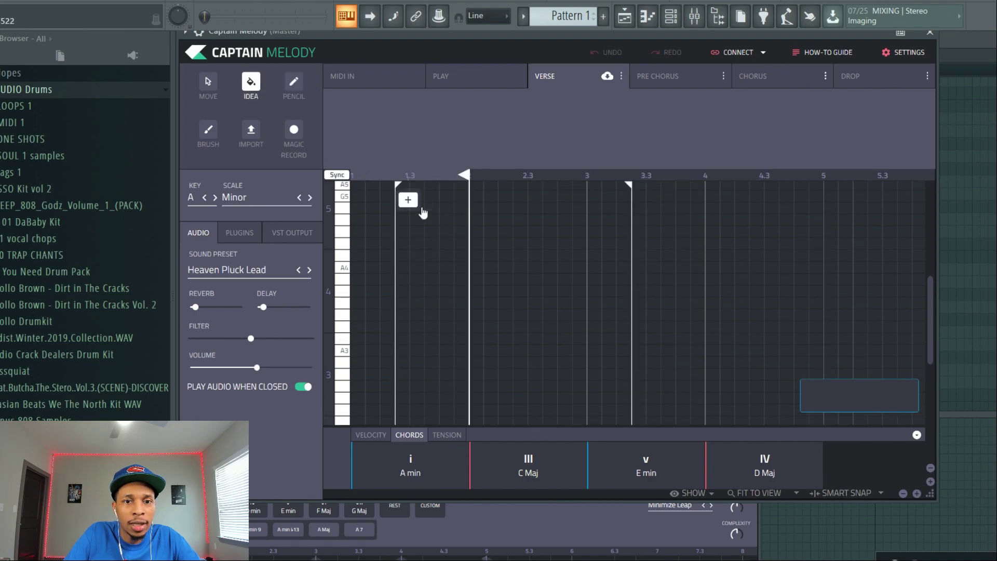
- Generate a melody idea from bar 1, shorten its region to one bar, and randomize its notes
click(363, 201)
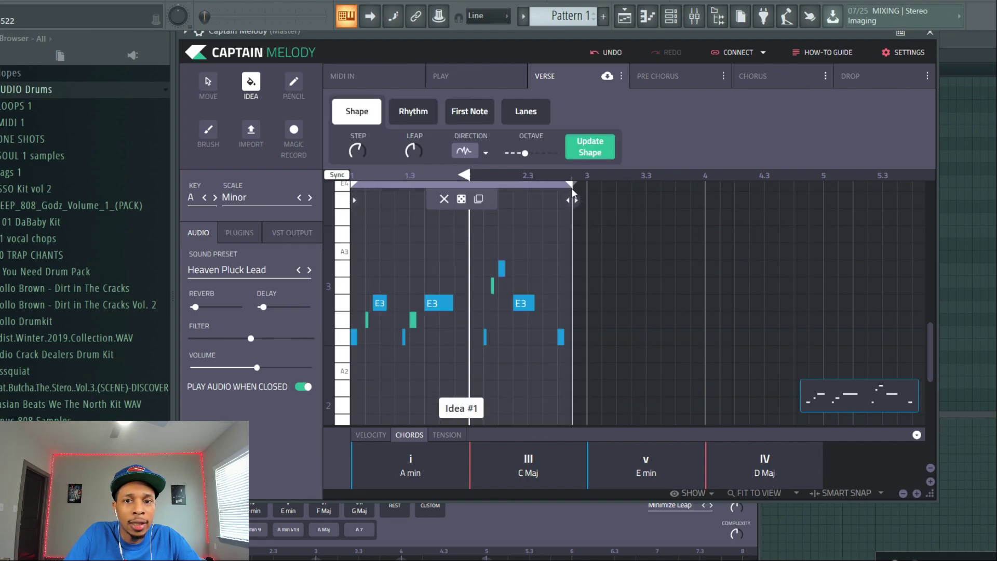
drag(573, 193, 469, 189)
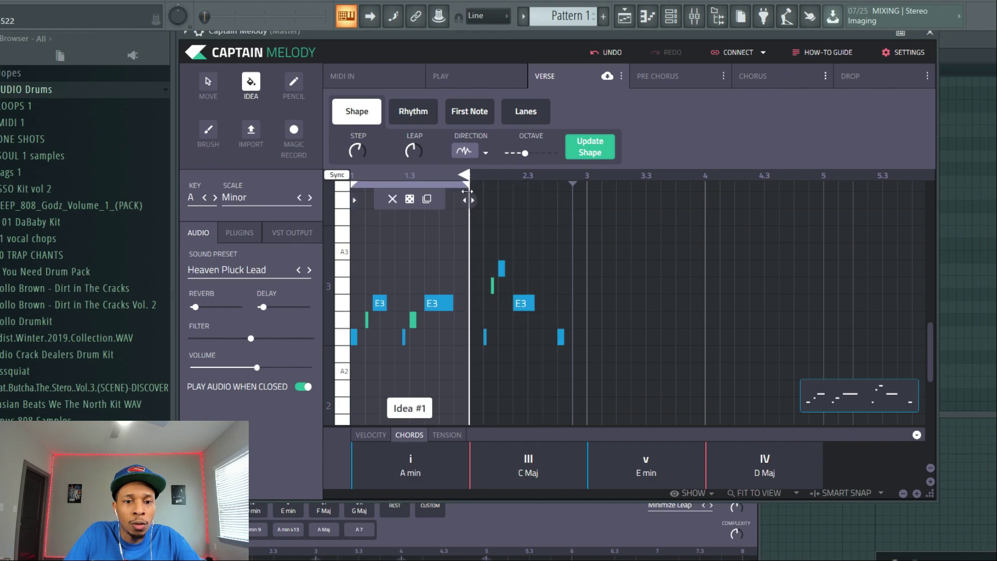
click(409, 199)
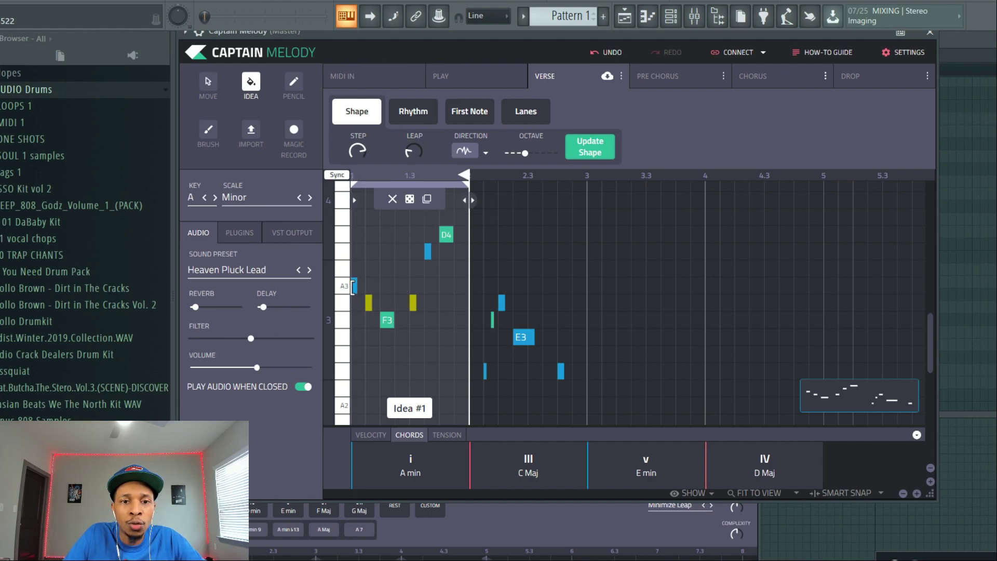
- Examine the melody's tension curve and the idea's Rhythm, First Note and Lanes settings before returning to Shape
click(447, 434)
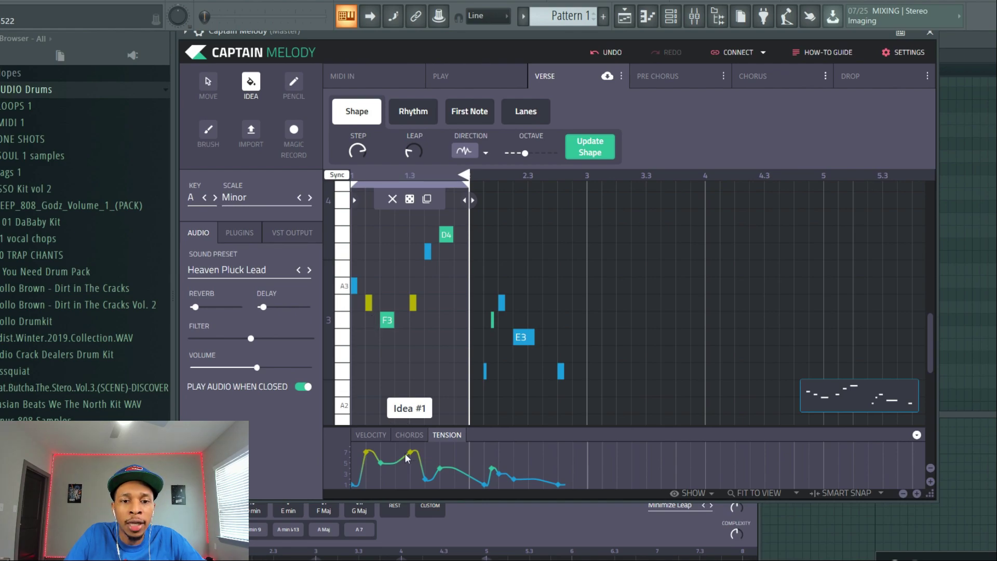
click(408, 435)
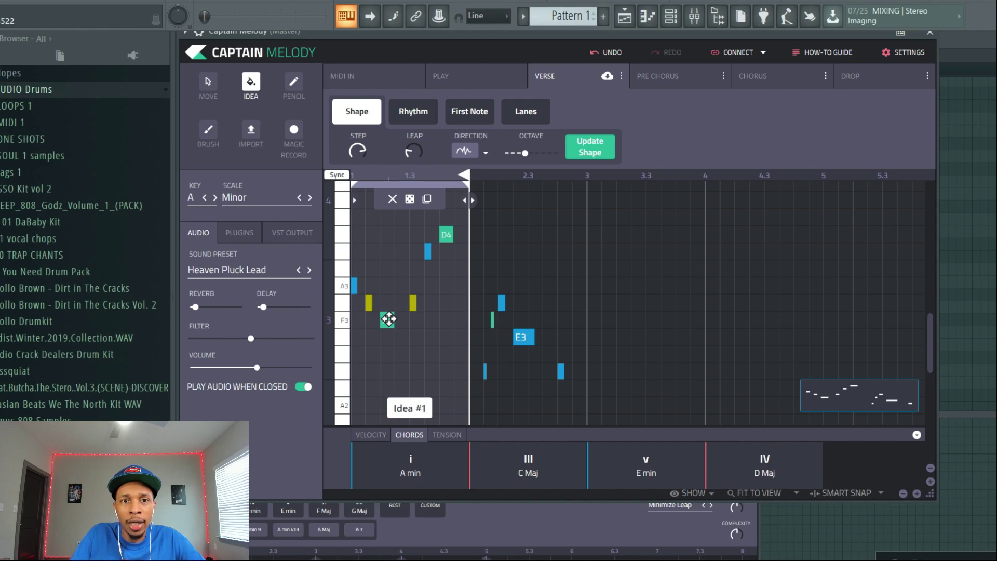
click(413, 112)
click(470, 111)
click(530, 116)
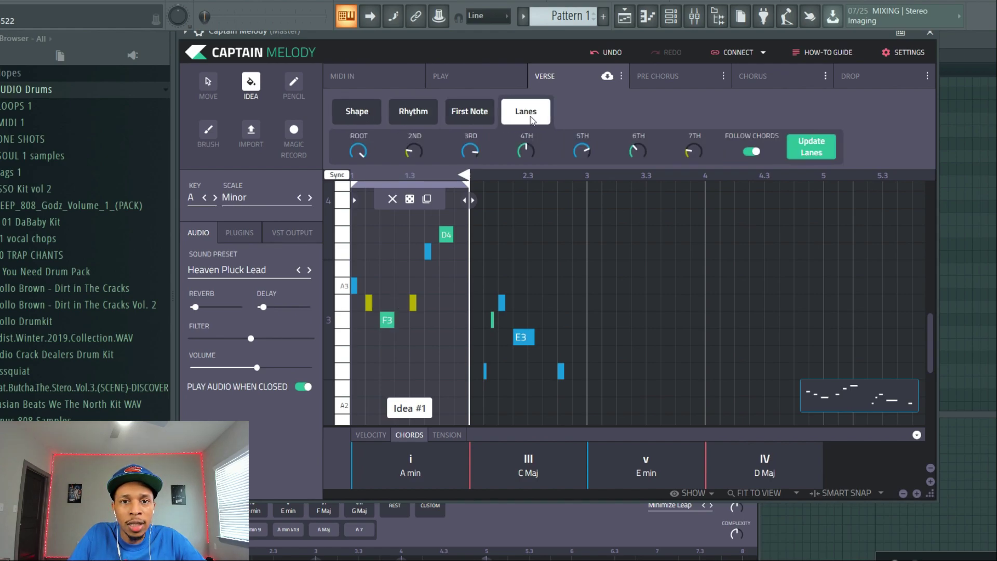
click(357, 113)
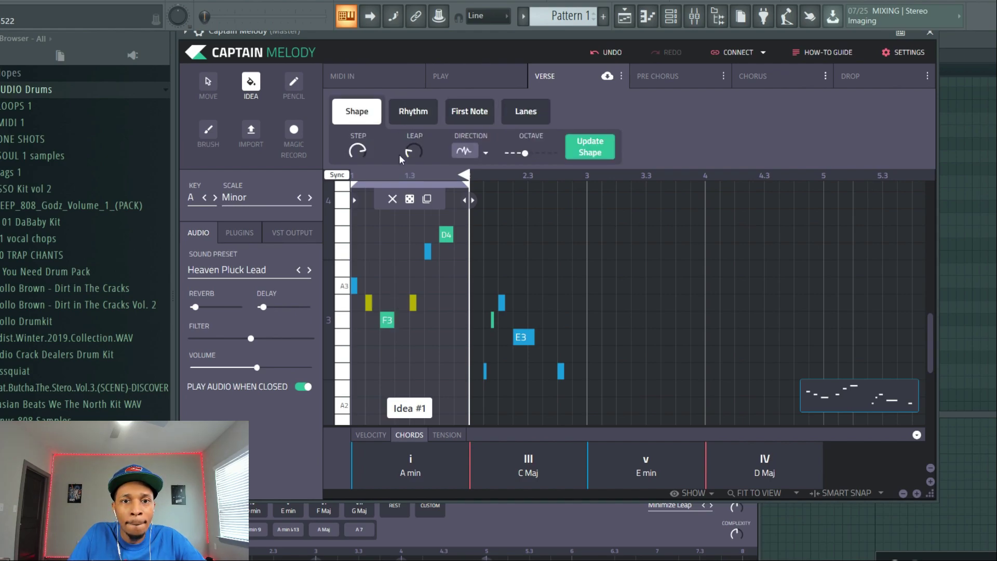
- Randomize the notes of Idea #1 again and play the melody back
click(410, 199)
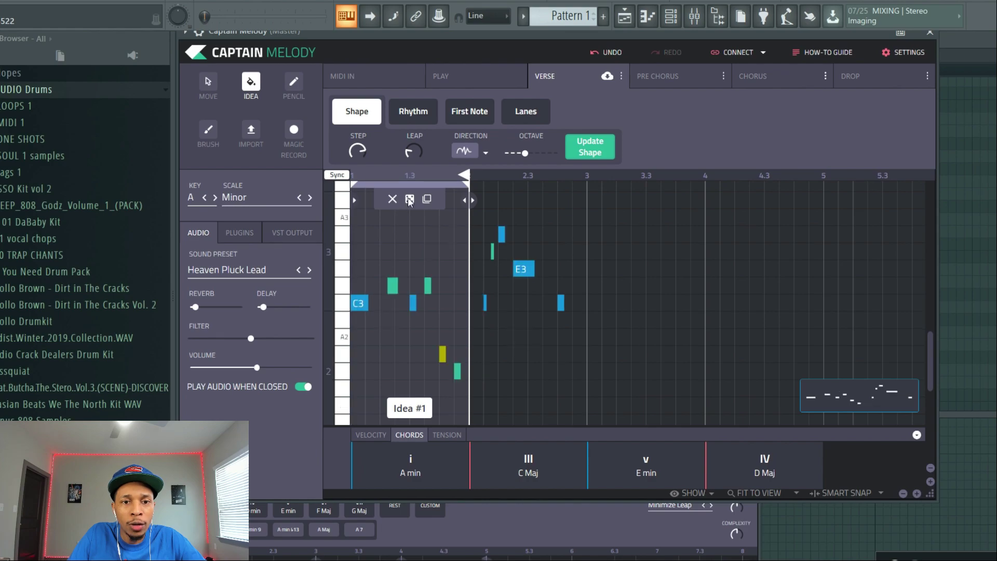
key(space)
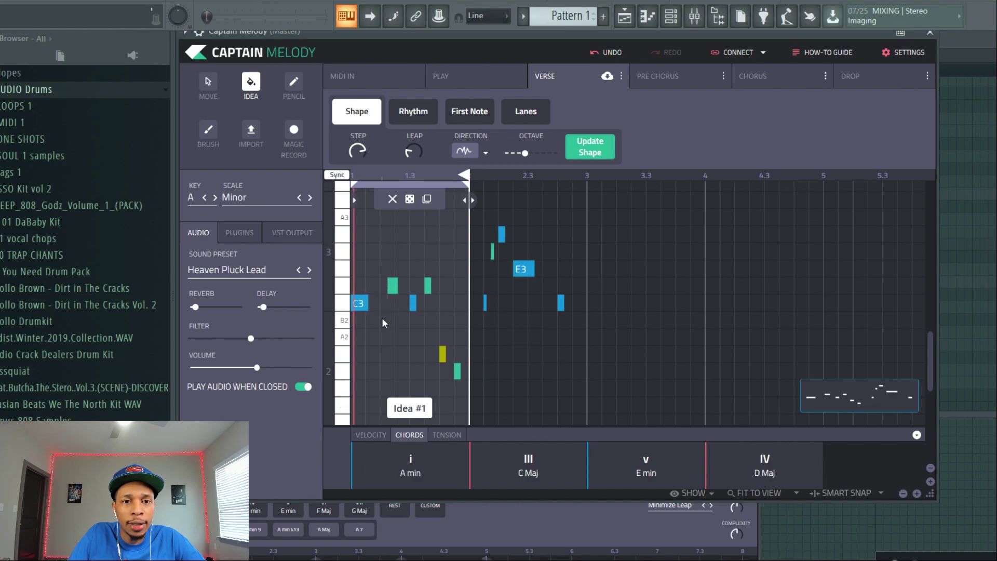
key(space)
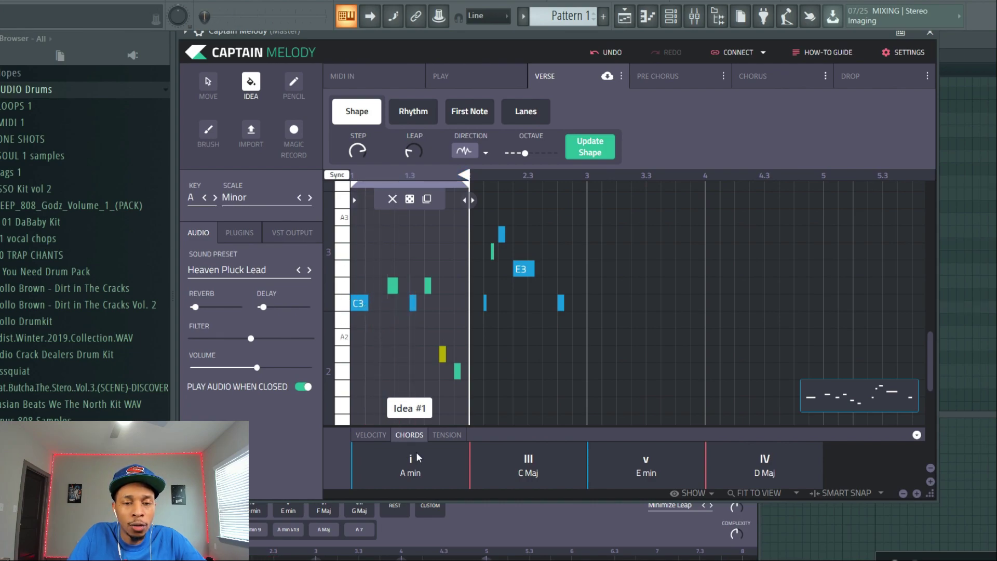
- Using the tension curve, raise both D3 notes of Idea #1 to E3, lower the yellow note to E2, and delete the last green note
click(435, 435)
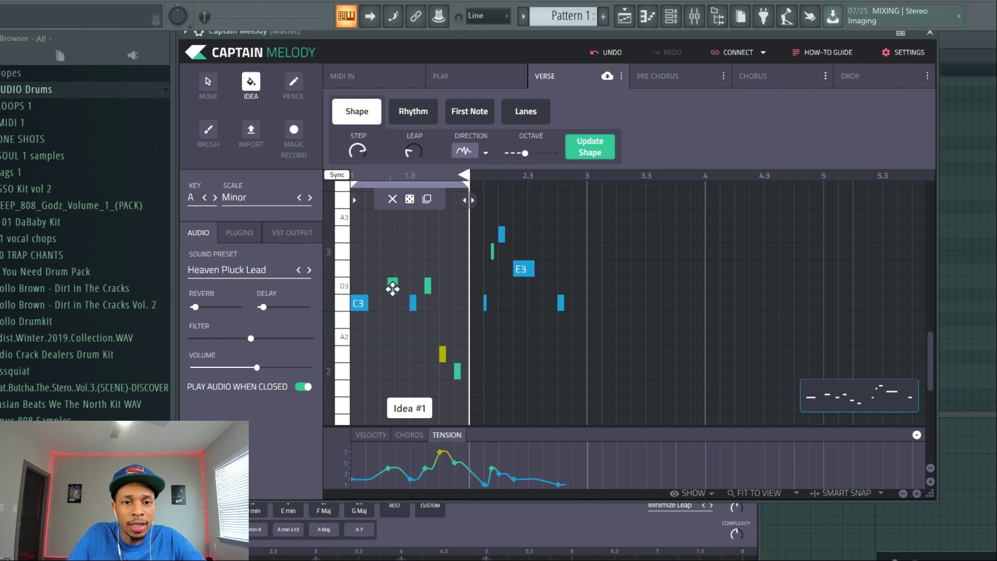
drag(396, 286, 428, 268)
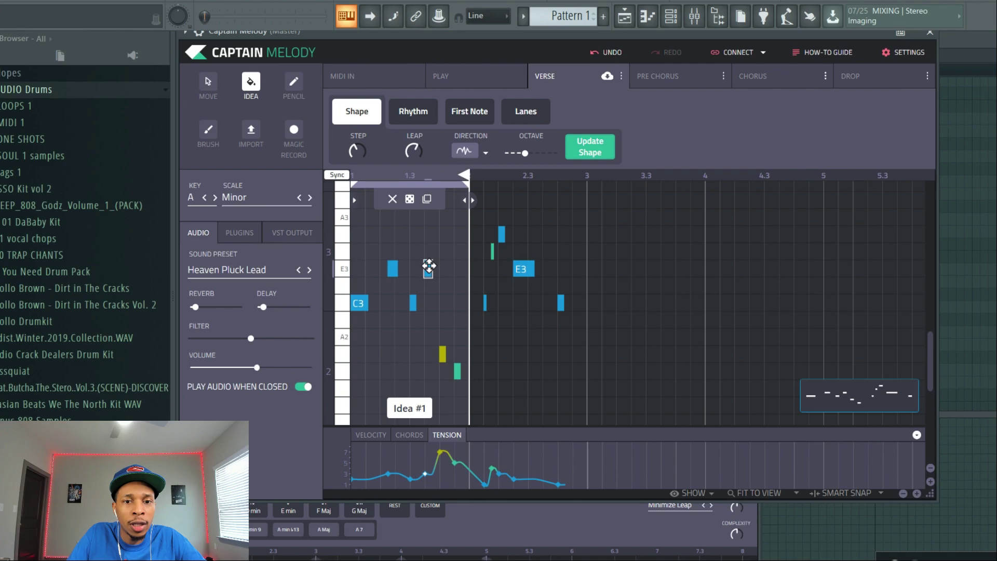
drag(442, 354, 443, 387)
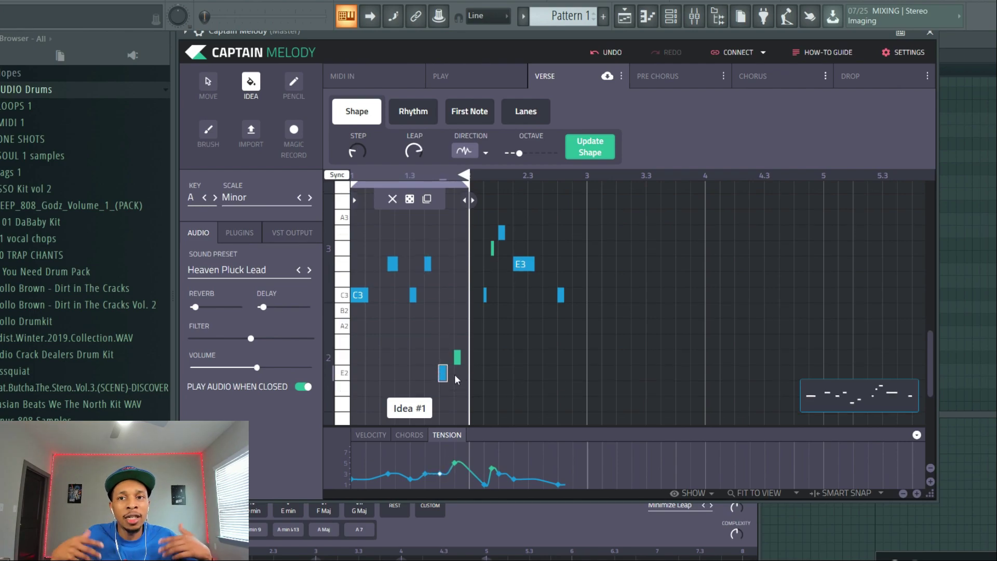
key(space)
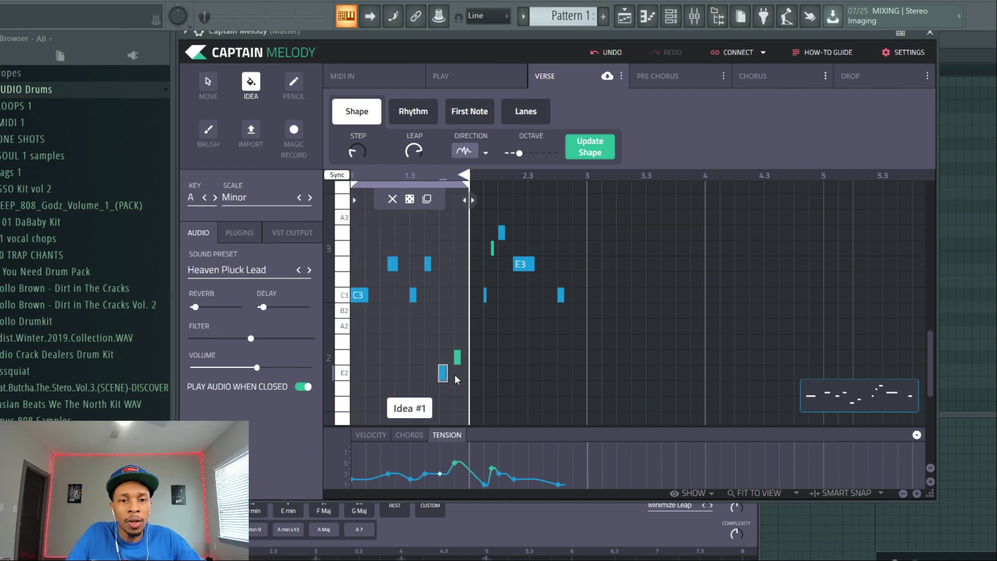
double_click(456, 355)
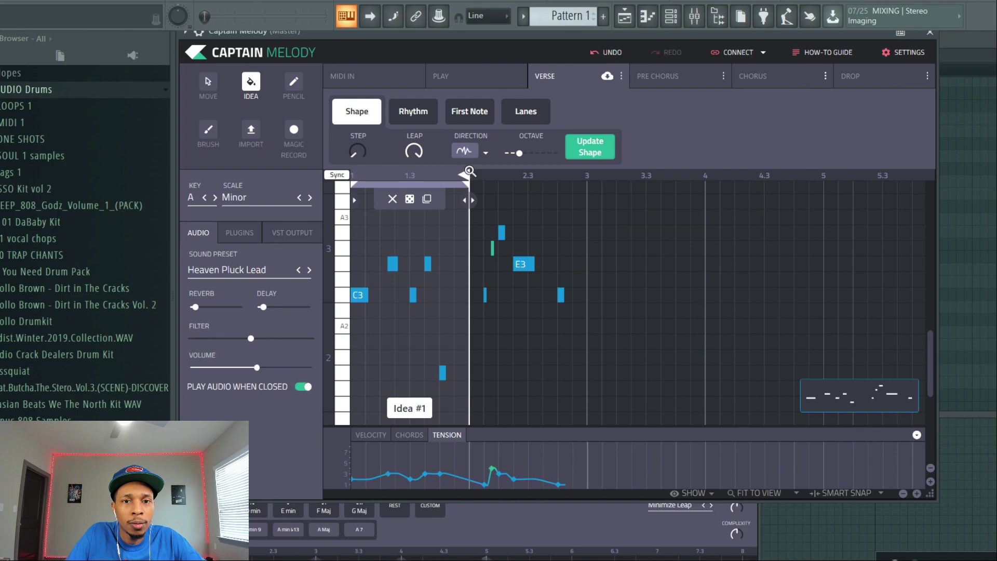
- Add a one-bar second idea at bar 2 and a two-bar third idea at bar 3, randomizing the notes of both
click(489, 199)
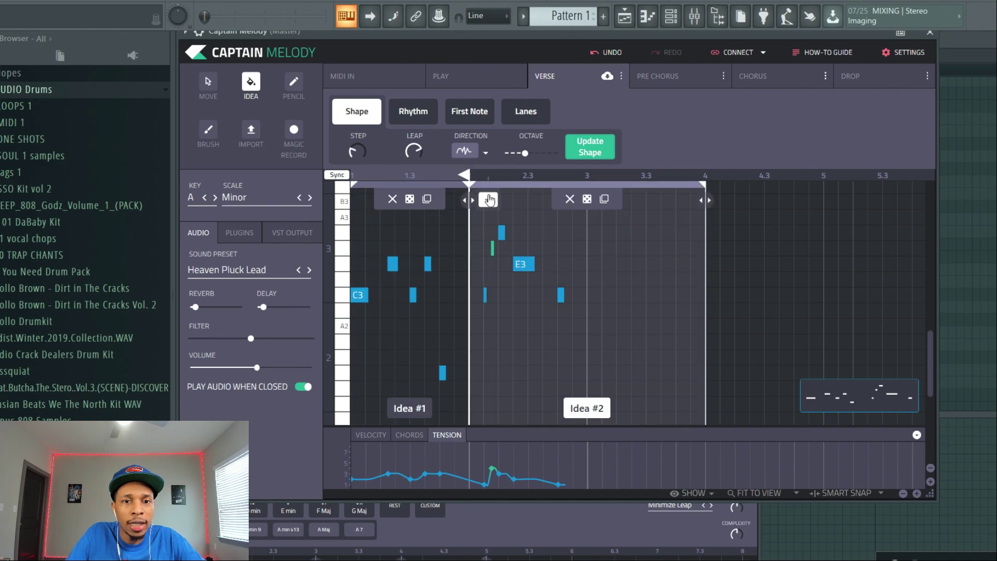
drag(706, 199, 584, 199)
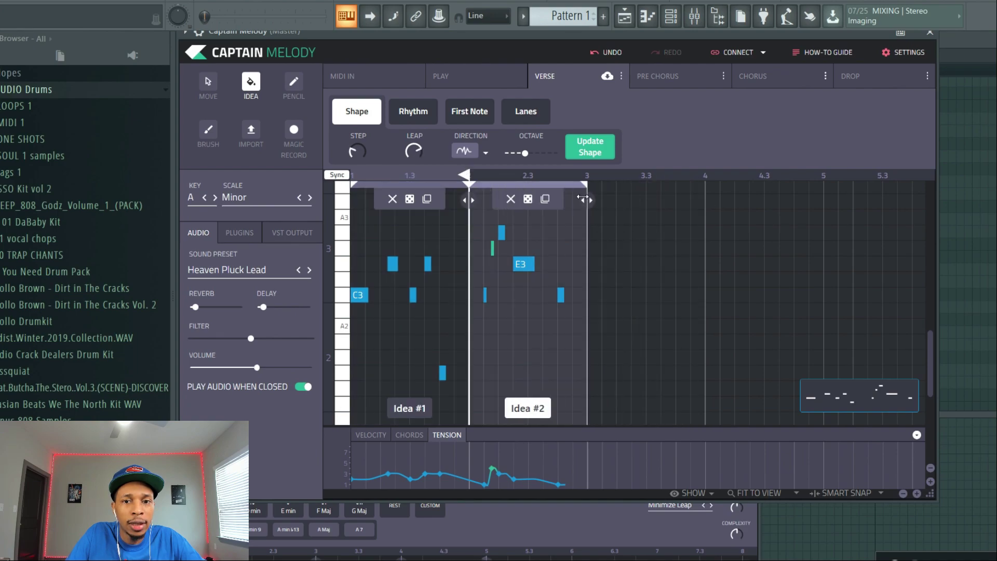
click(528, 202)
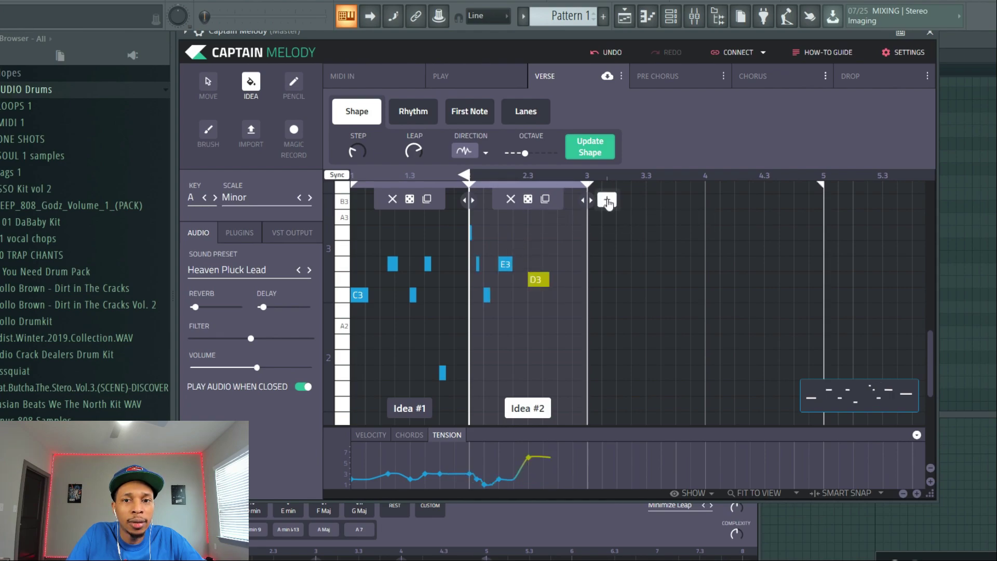
click(606, 200)
click(707, 199)
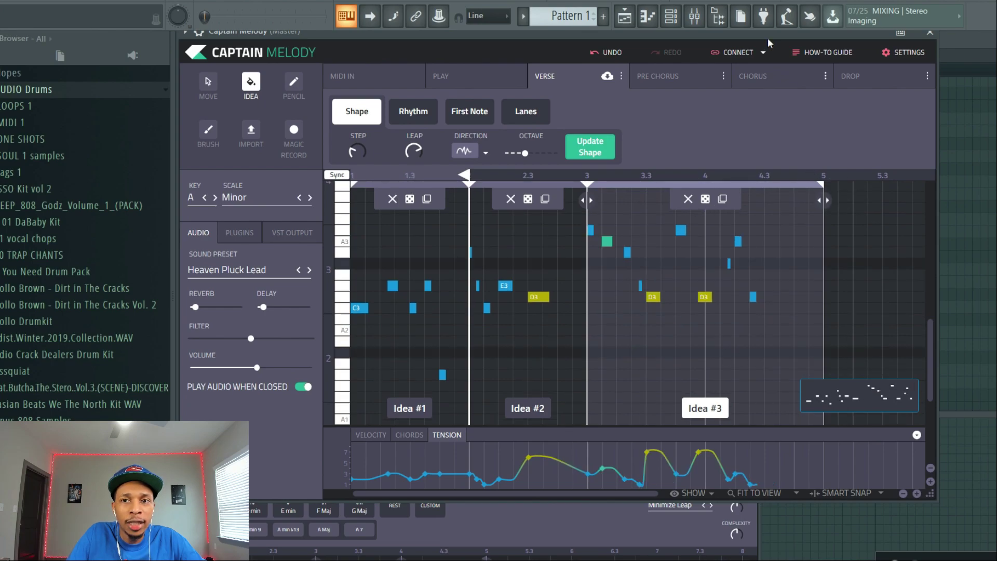
- Uncover the channel rack and transfer the Captain Melody MIDI pattern onto the Purity channel
drag(768, 33, 249, 33)
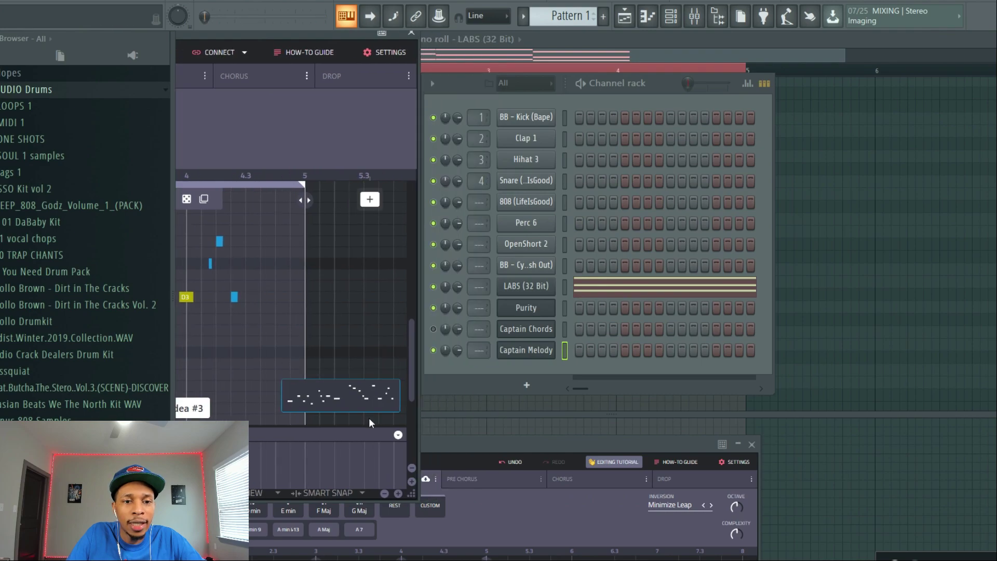
click(323, 394)
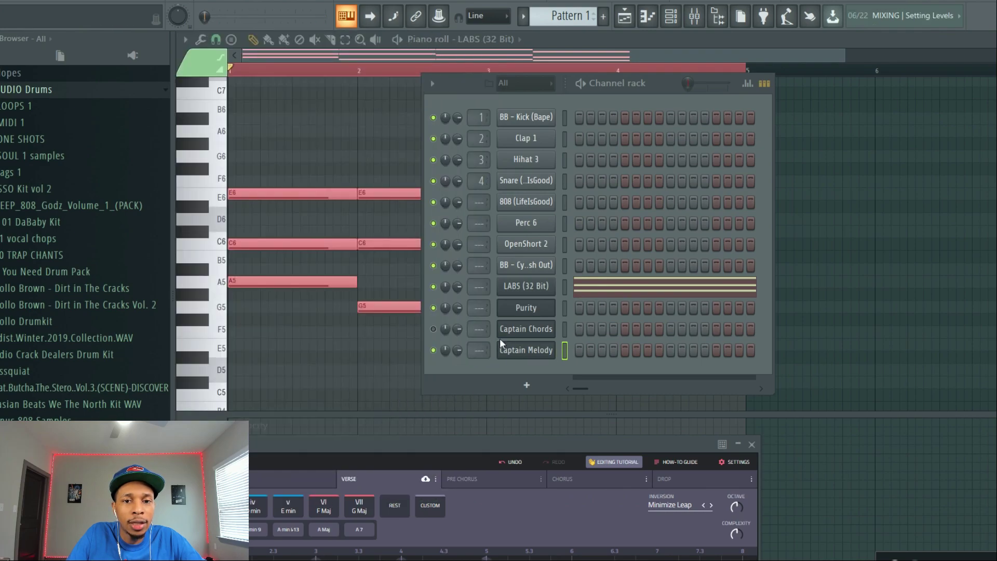
drag(529, 307, 530, 307)
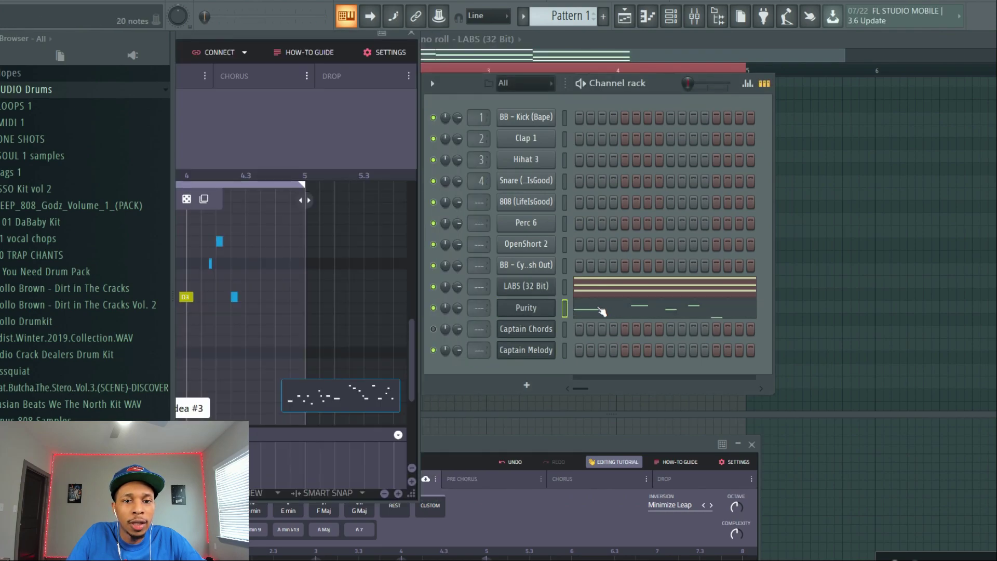
- Bring Captain Melody back into view, randomize the notes of Idea #1 and Idea #2, and check them with playback
drag(294, 34, 812, 43)
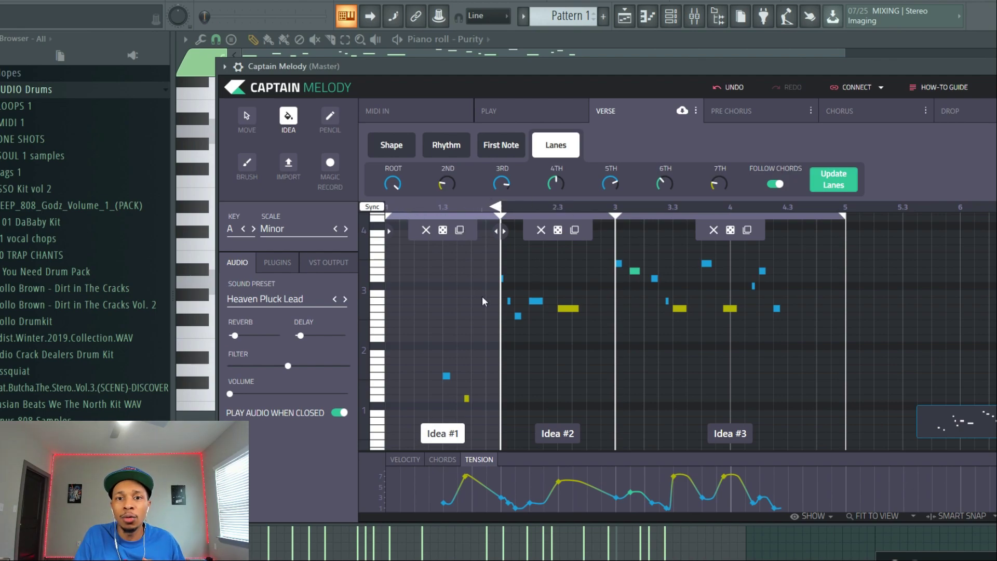
click(443, 230)
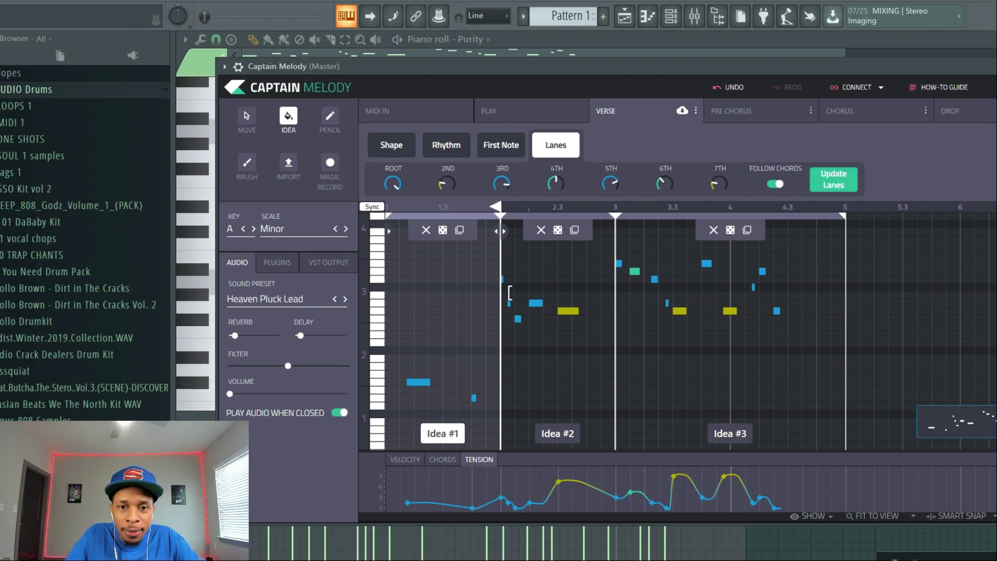
click(559, 231)
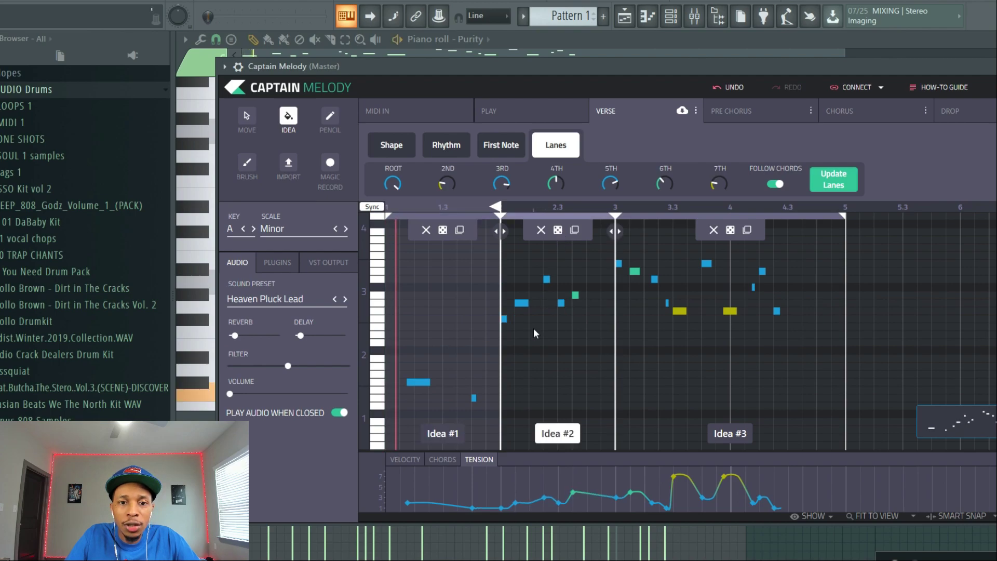
key(space)
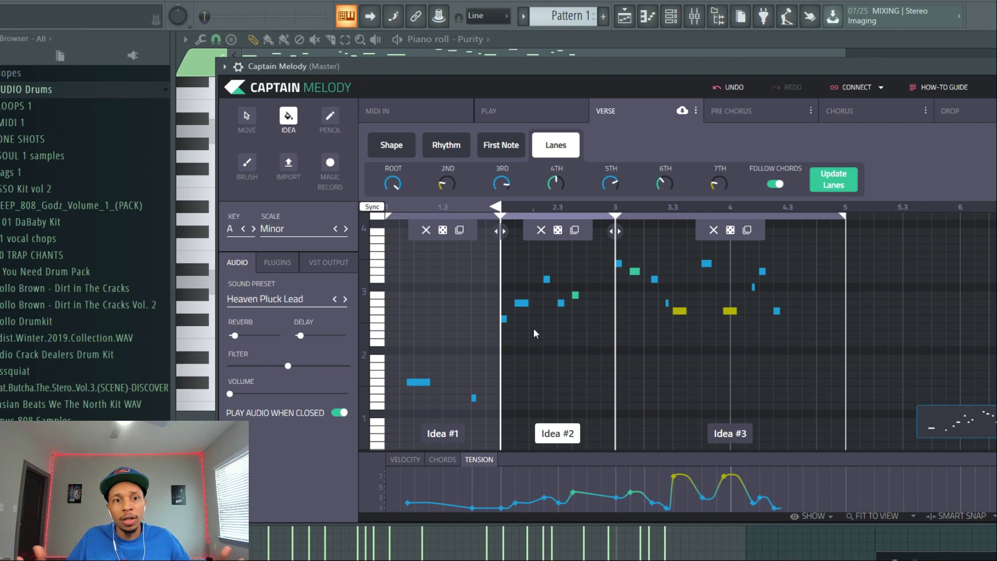